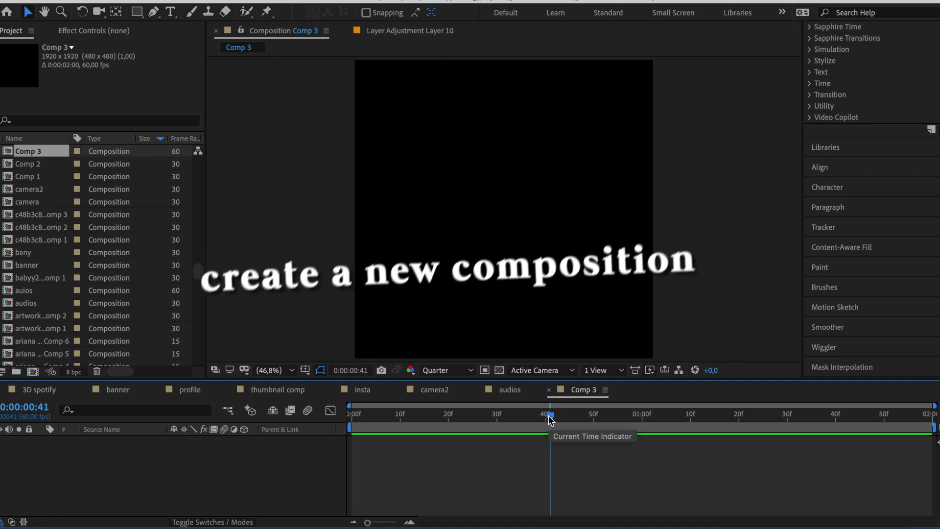
Review Comp 3's settings, including the Advanced and 3D Renderer tabs, and confirm them.
key("ctrl+k")
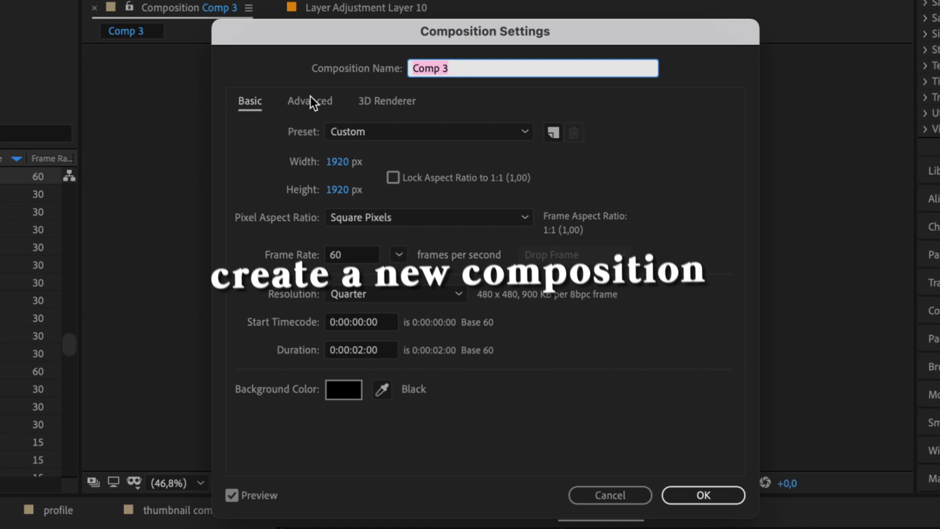
left_click(310, 101)
left_click(411, 101)
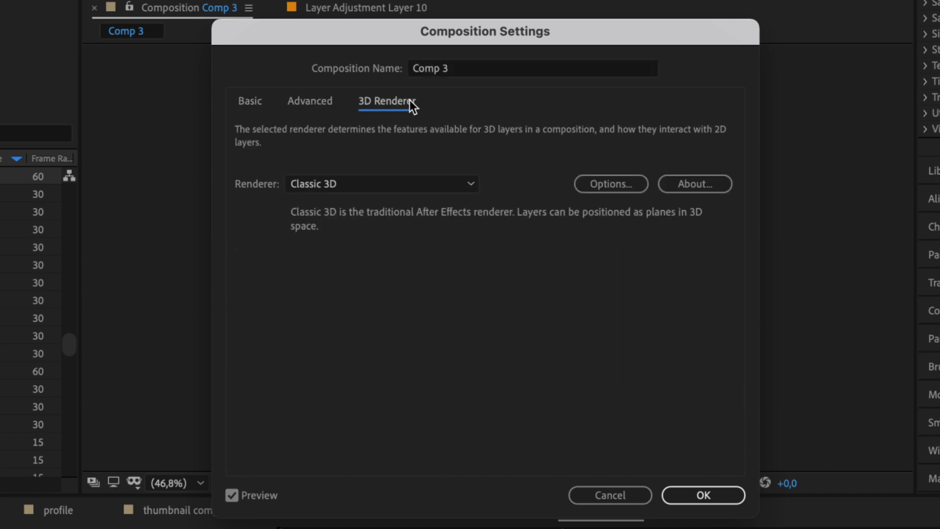
left_click(697, 496)
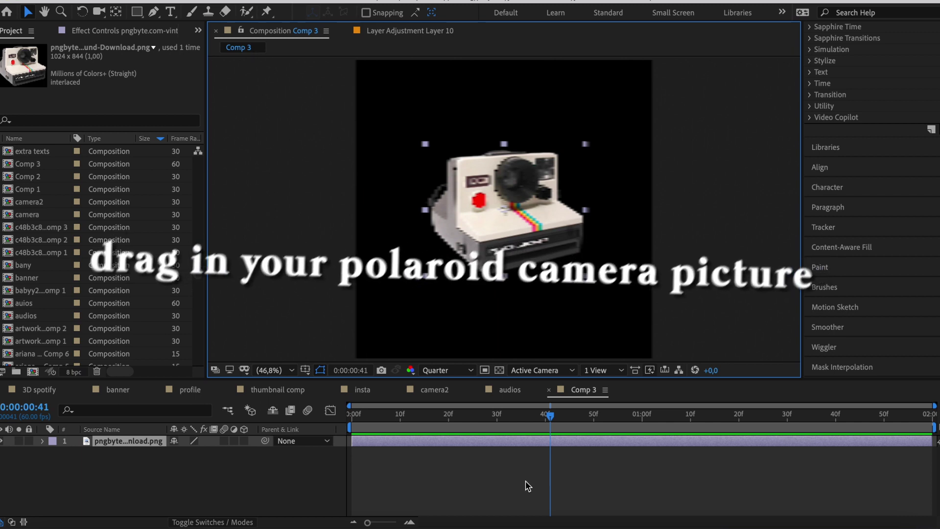
At frame 44, enable motion blur and scale the camera picture to 133%.
left_click(531, 416)
left_click_drag(502, 417, 565, 428)
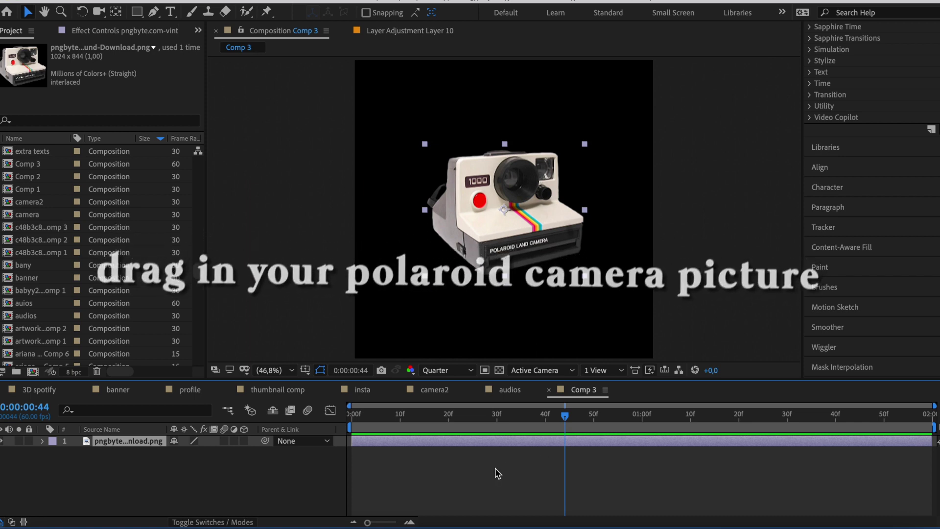
left_click(223, 441)
left_click_drag(212, 453, 236, 456)
Pre-compose the camera layer into its own composition, Comp 4.
key("s")
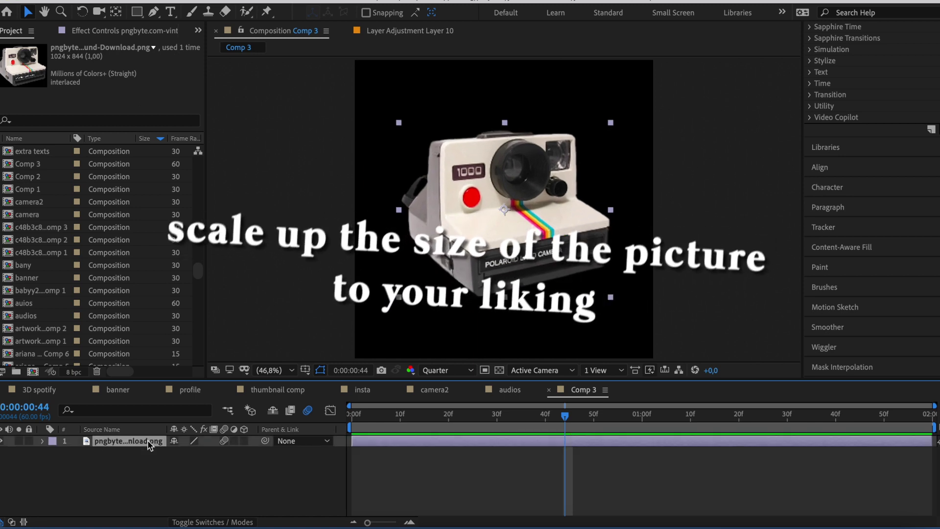
right_click(145, 440)
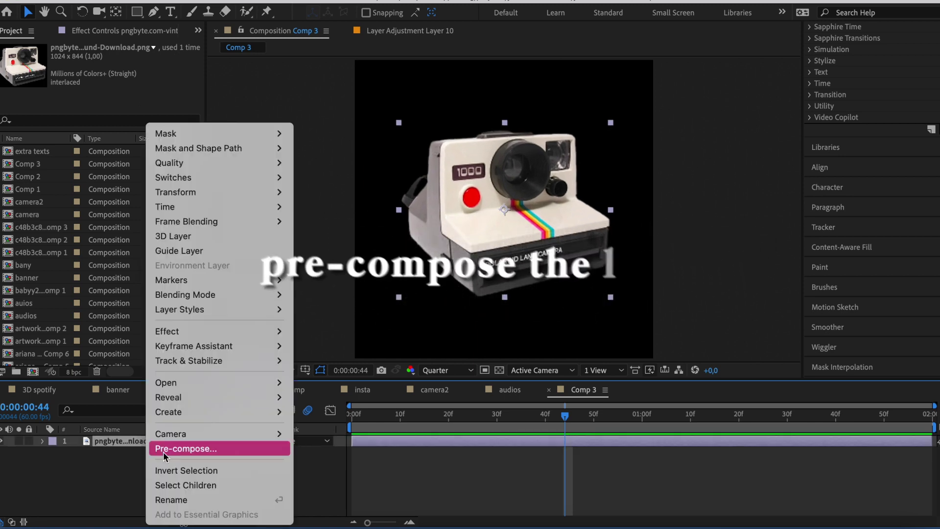
left_click(163, 450)
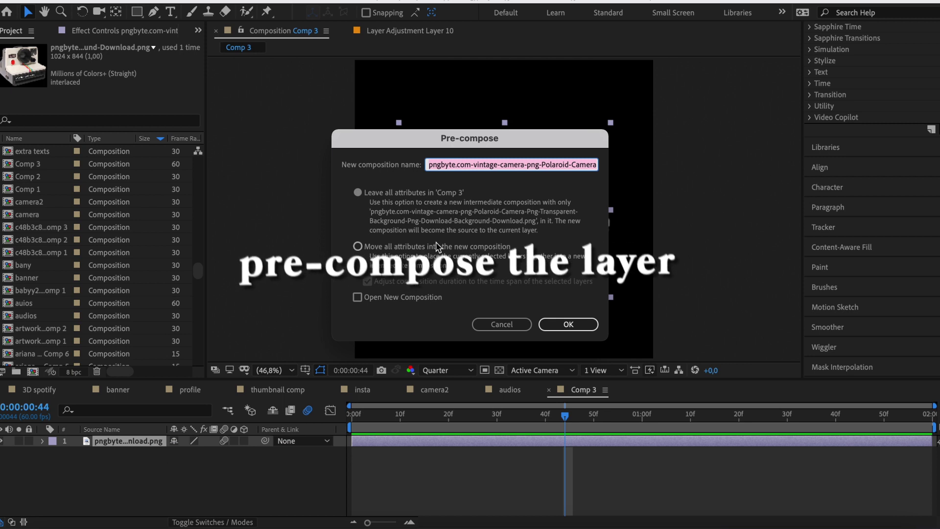
key("Return")
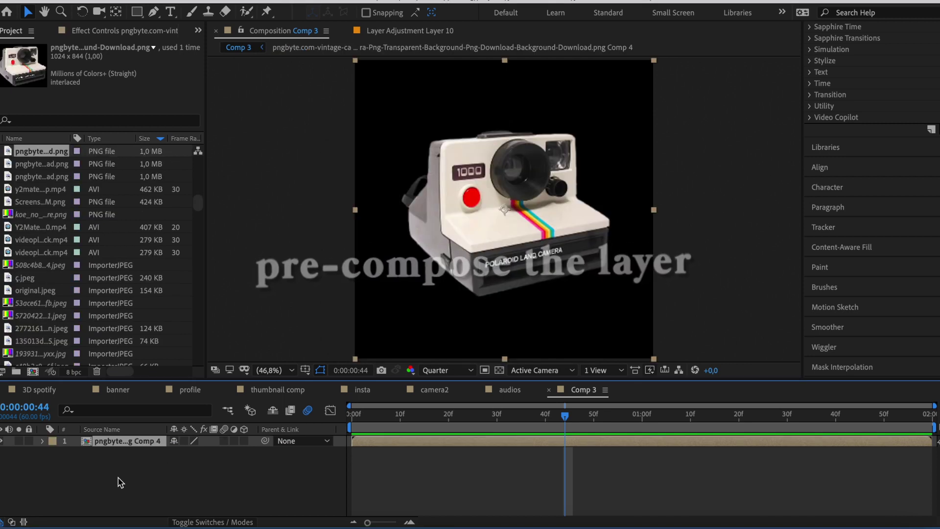
Create a new pink solid layer, Medium Red Solid 1.
left_click(176, 486)
key("ctrl+y")
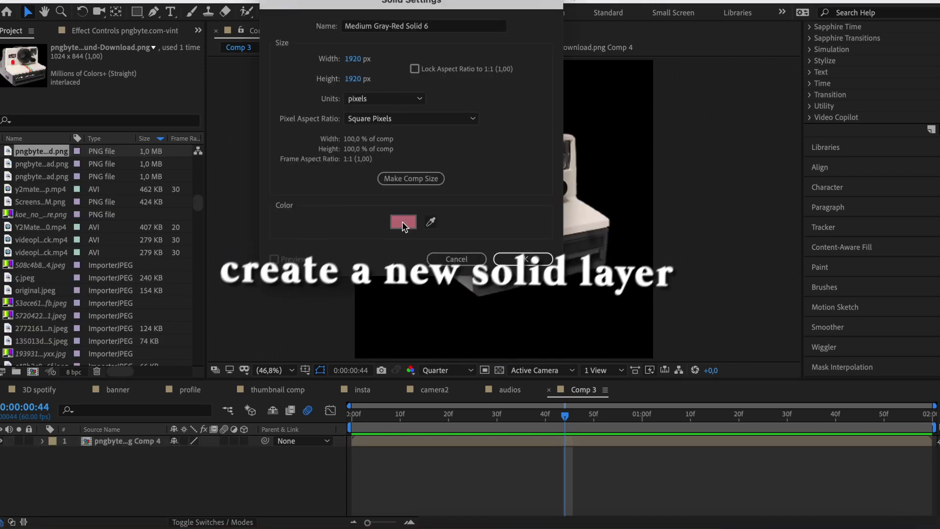
left_click(402, 223)
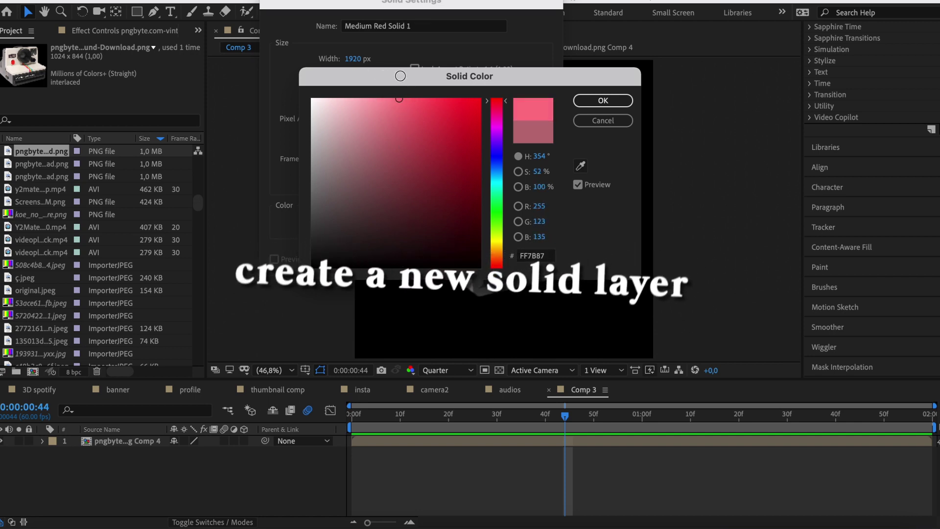
key("Return")
key("Return")
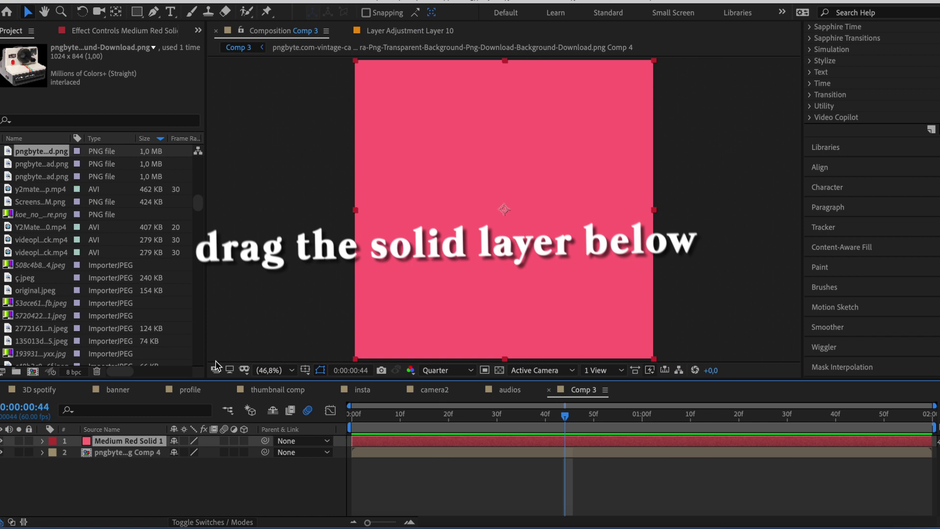
Move the pink solid below the camera layer and enable motion blur on both layers.
left_click_drag(145, 443, 139, 488)
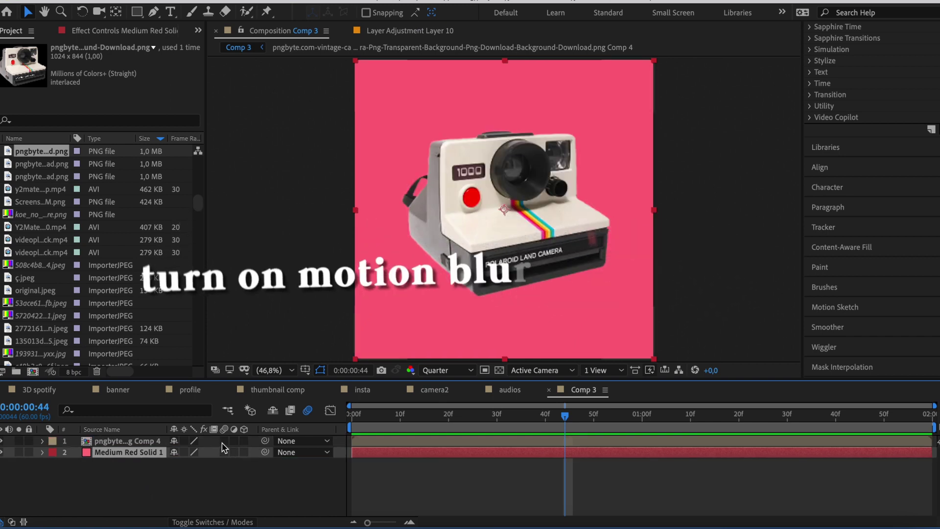
left_click(225, 441)
left_click(224, 452)
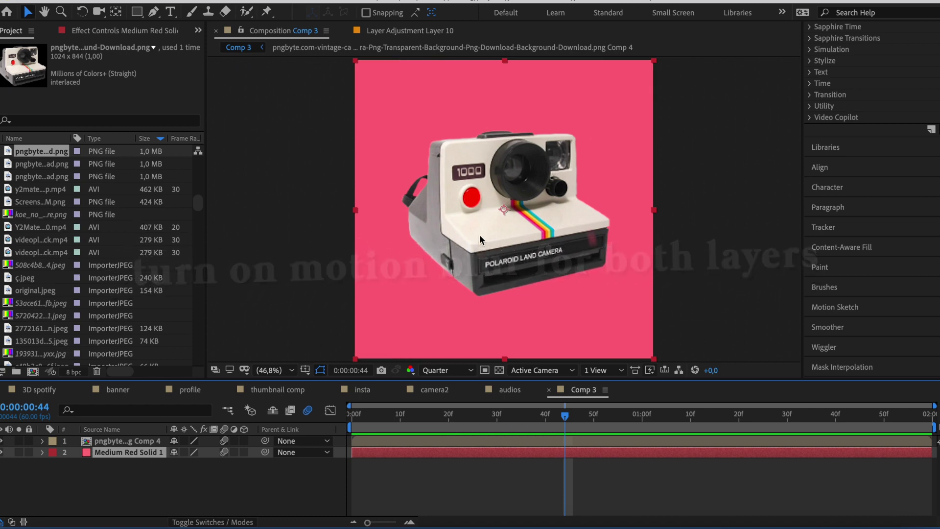
Draw a closed Pen mask on the pink solid tracing the camera's outline.
key("g")
left_click(477, 295)
left_click(410, 230)
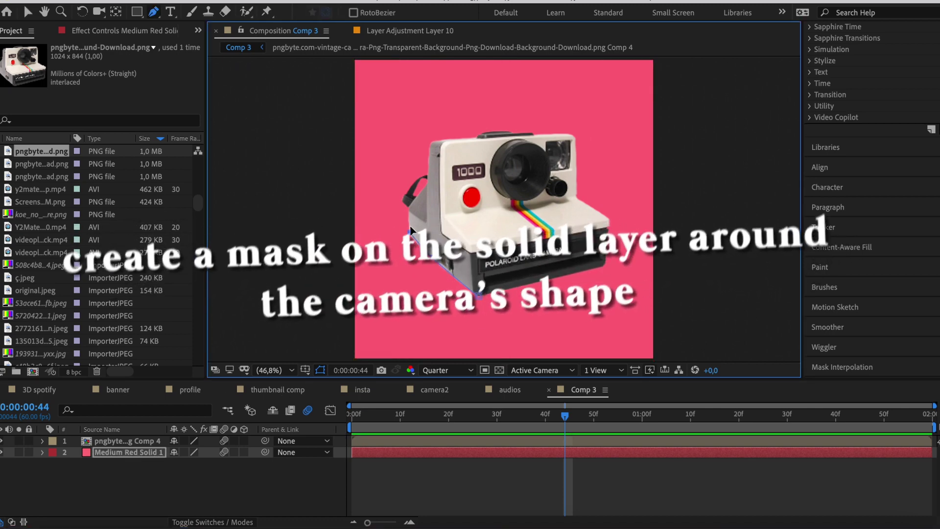
left_click(405, 199)
left_click(422, 176)
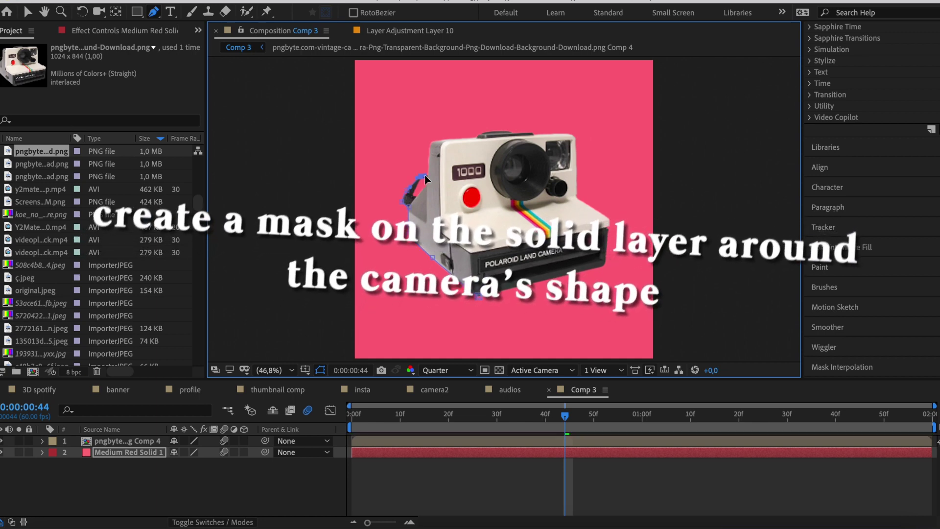
left_click(432, 140)
left_click(461, 139)
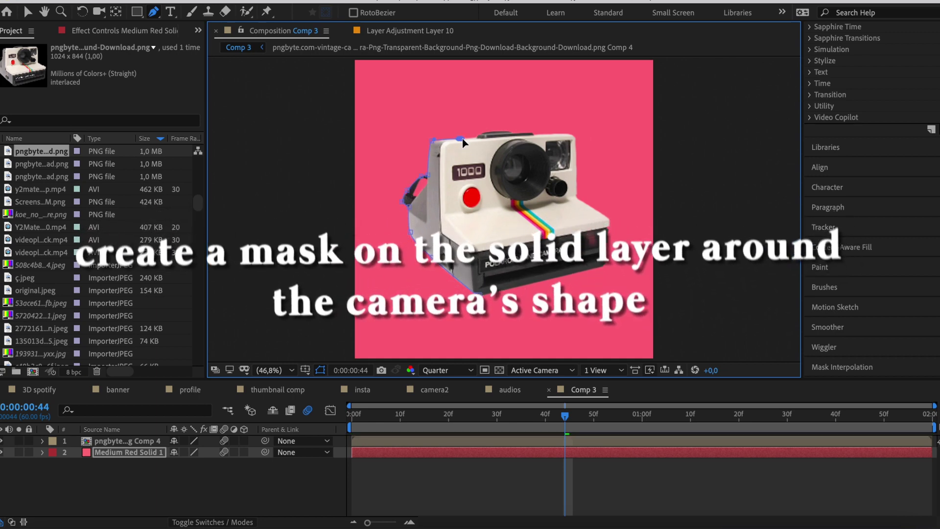
left_click(476, 137)
left_click(494, 131)
left_click(513, 131)
left_click(533, 134)
left_click(542, 134)
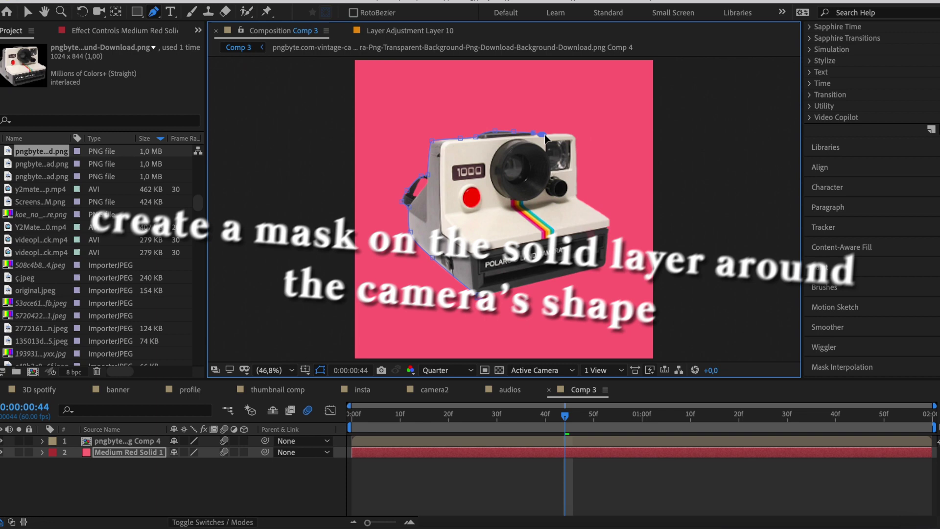
left_click(573, 135)
left_click(576, 146)
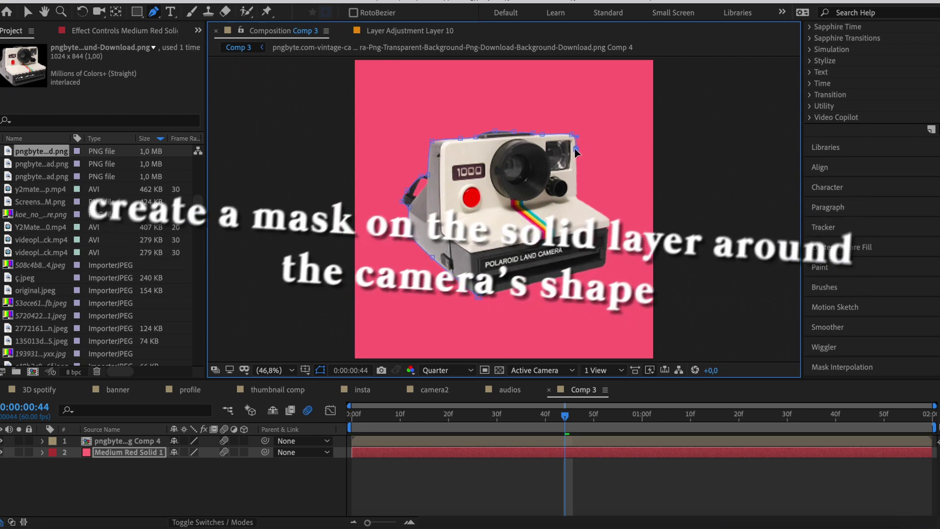
left_click(578, 183)
left_click(579, 198)
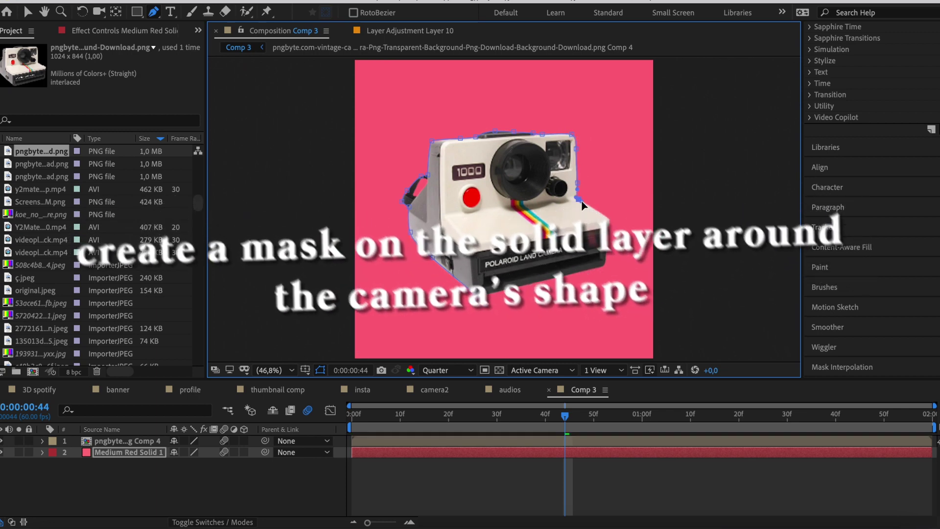
left_click(609, 217)
left_click(606, 264)
left_click(589, 269)
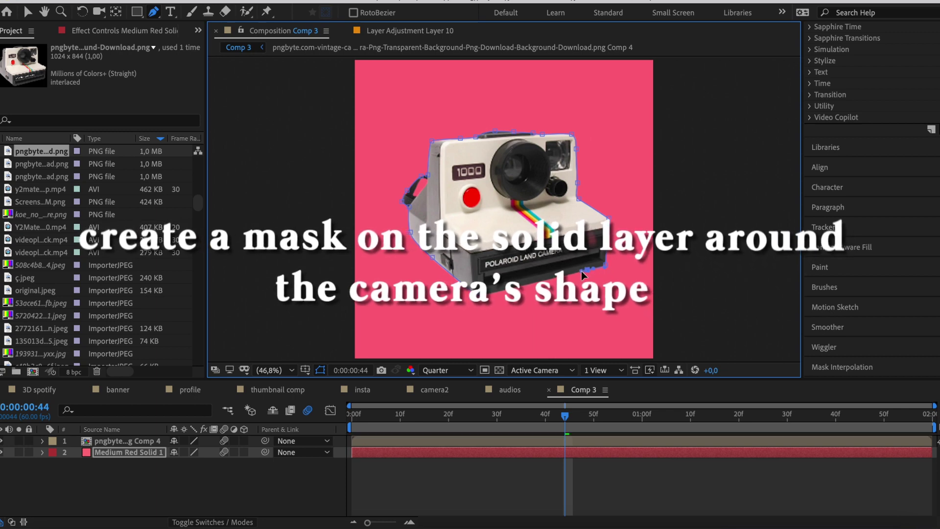
left_click(478, 294)
left_click(387, 457)
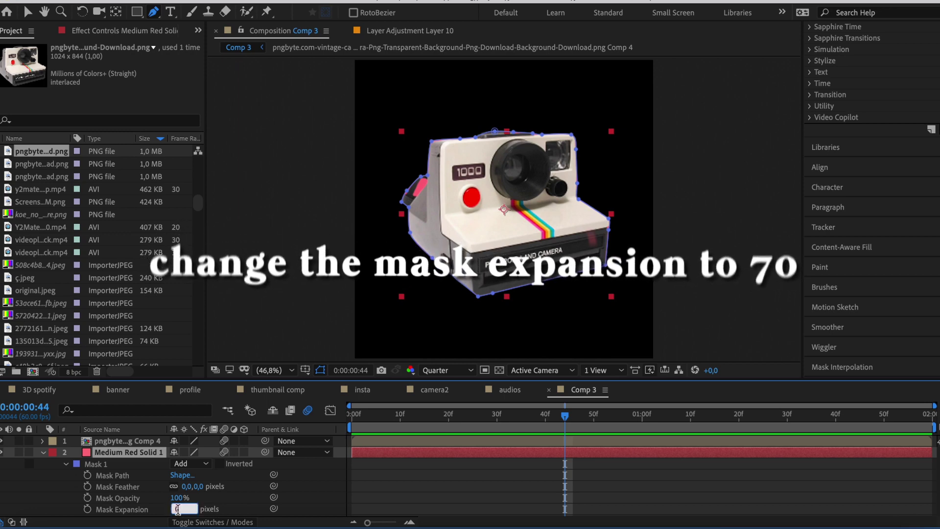
Set the mask expansion to 70 pixels.
key("Return")
left_click(478, 499)
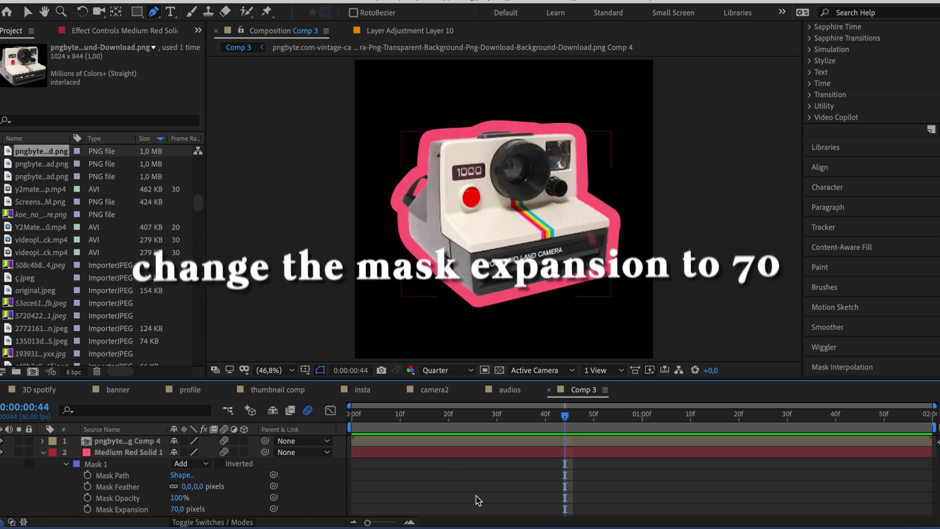
key("u")
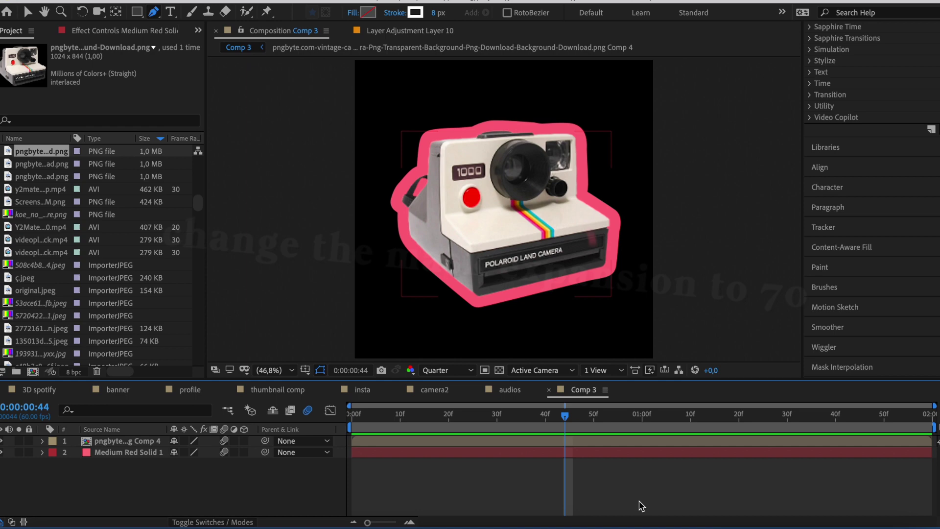
key("v")
Pre-compose the camera and solid layers as 'camera' and scale it to 70%.
key("ctrl+a")
right_click(545, 451)
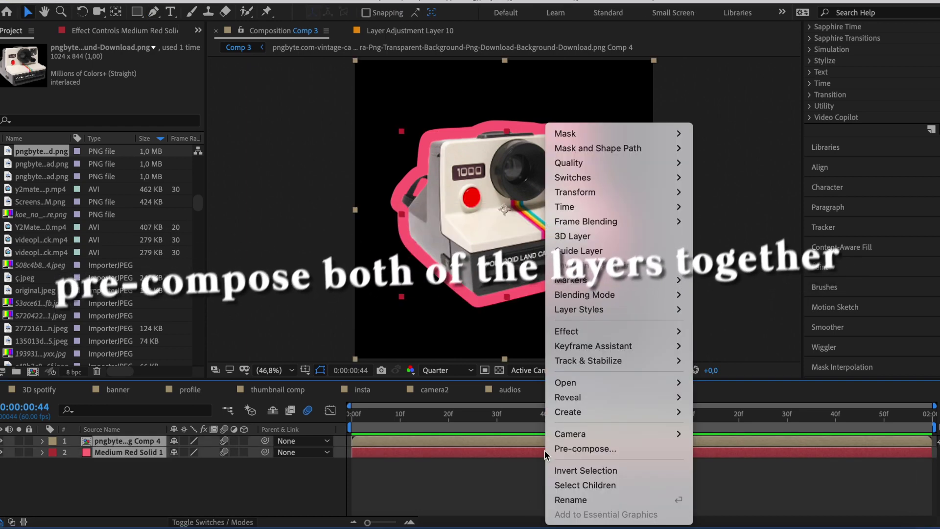
left_click(574, 449)
type("camera")
key("Return")
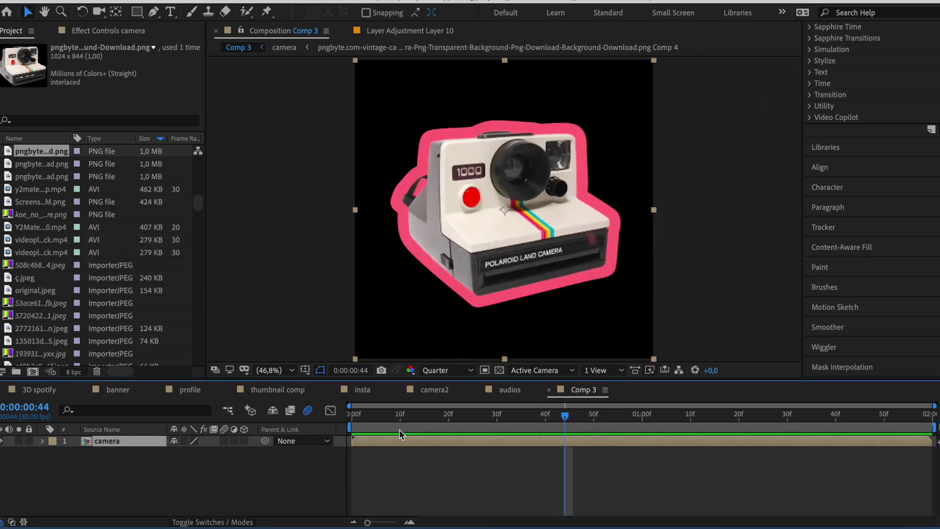
left_click_drag(218, 454, 208, 453)
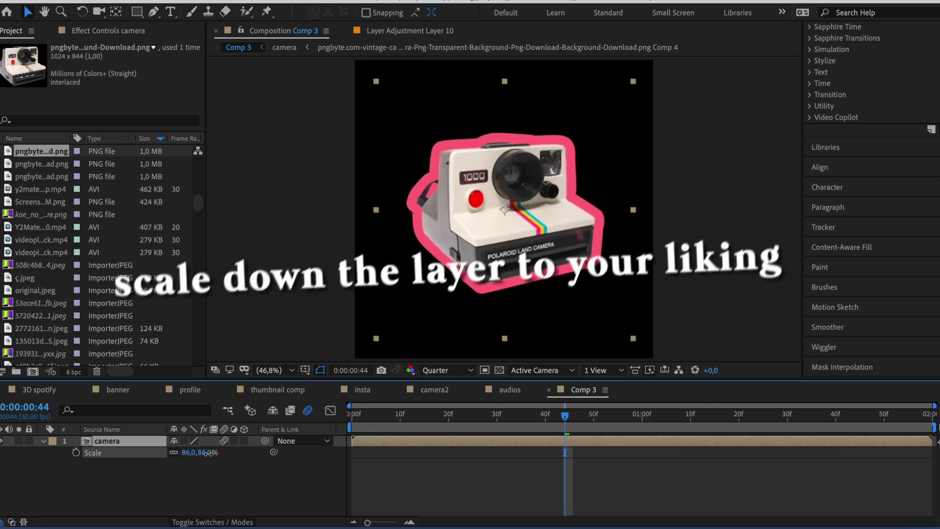
key("Return")
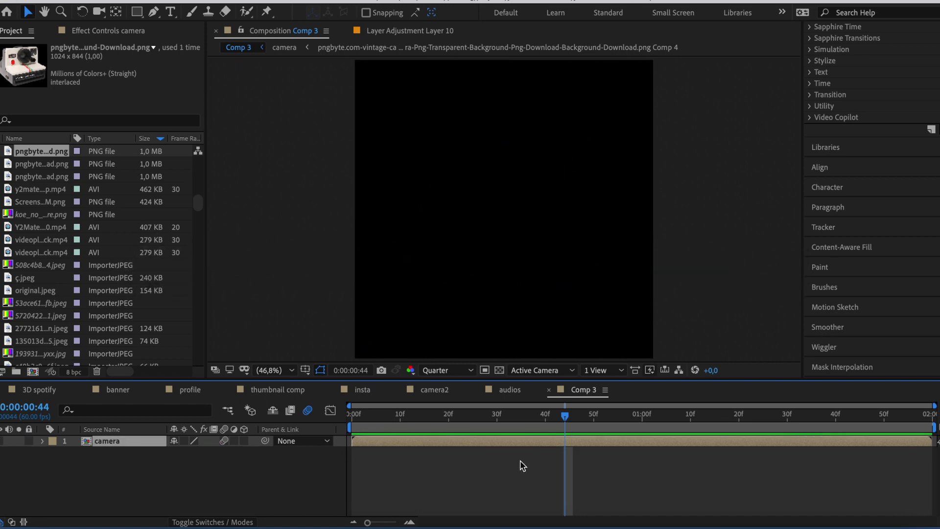
Add the new photo and the Polaroid frame PNG to Comp 3 and check the frame's scale.
left_click_drag(93, 451, 480, 496)
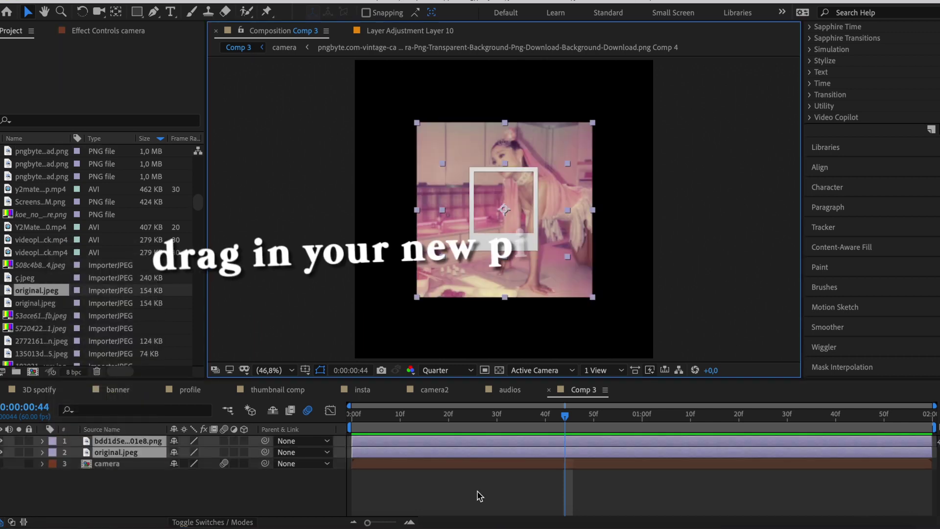
left_click(480, 496)
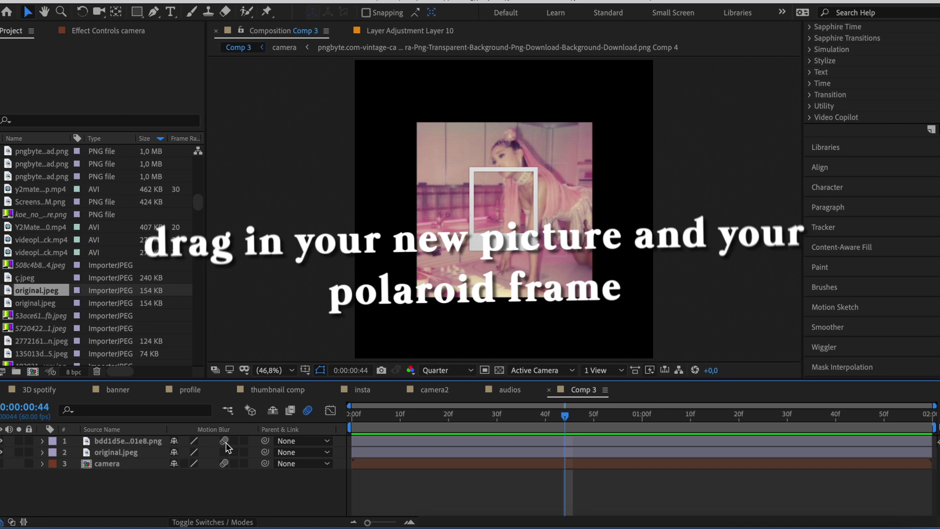
left_click(440, 440)
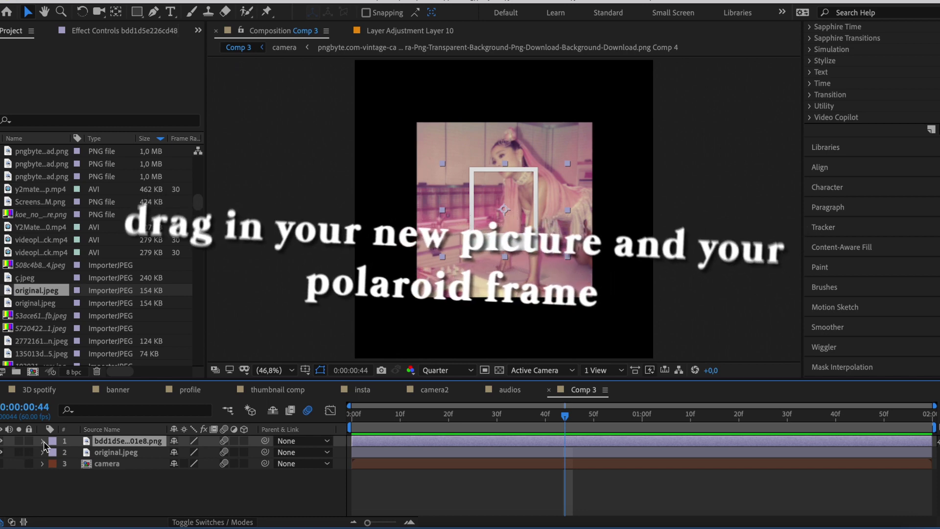
key("s")
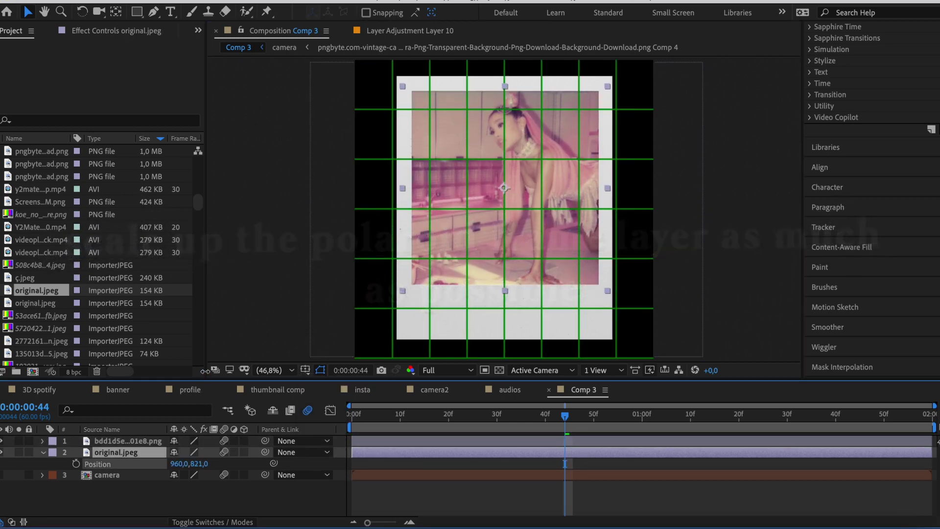
Turn off the composition grid.
key("p")
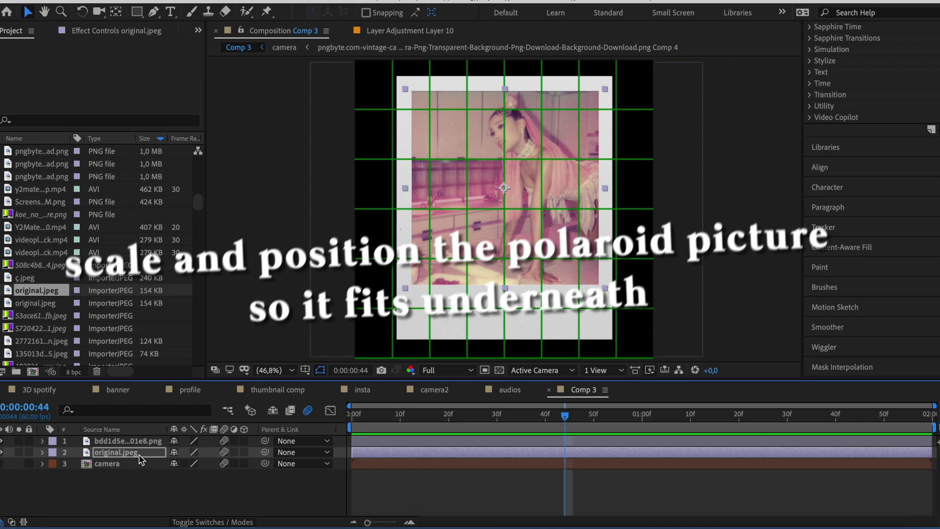
left_click(141, 491)
left_click(305, 371)
left_click(323, 401)
Adjust the photo's Position so it sits inside the Polaroid frame's window.
left_click(453, 452)
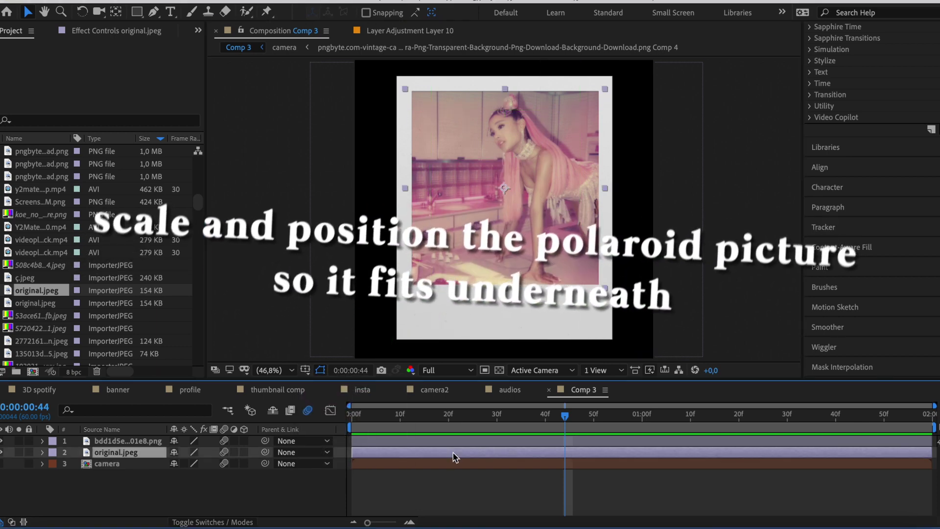
left_click(457, 441)
left_click(457, 452)
key("p")
left_click_drag(198, 464, 226, 472)
Add a text layer with the social-handle caption below the photo.
key("p")
left_click(230, 495)
key("ctrl+t")
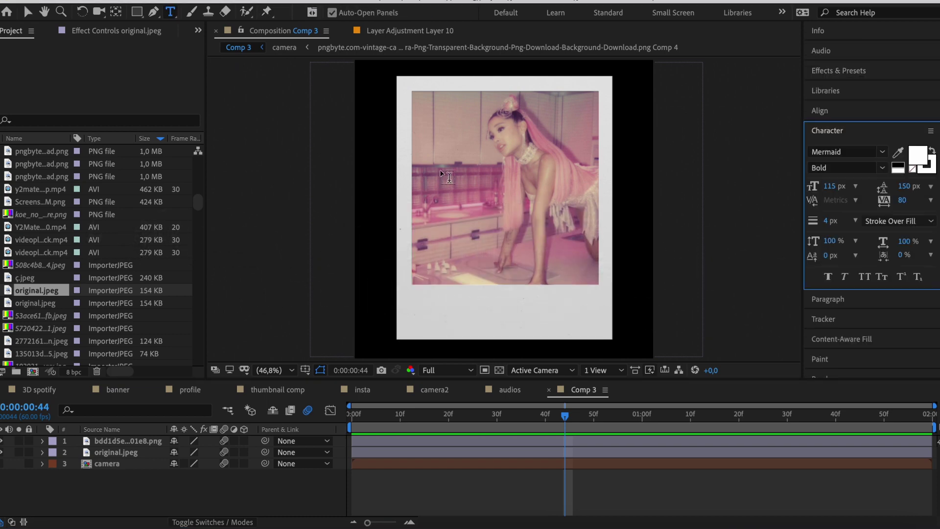
left_click(520, 304)
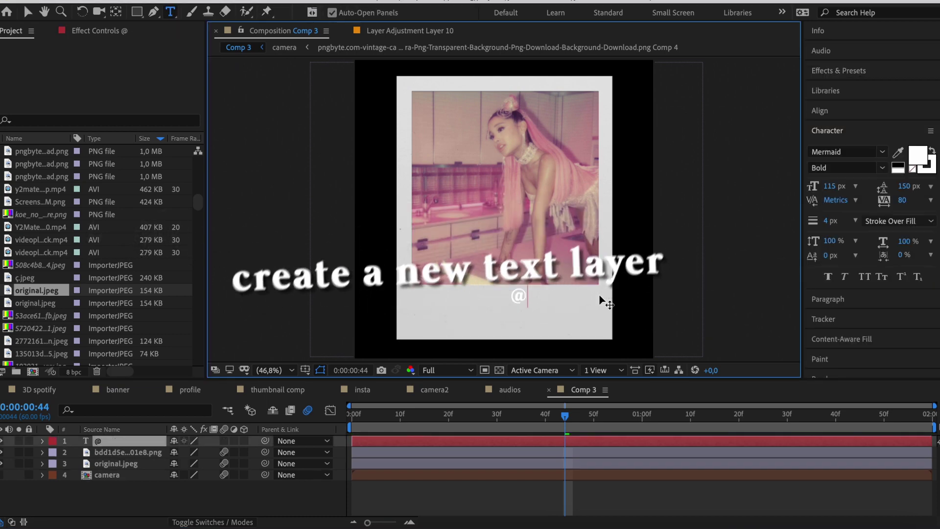
type("@sweetr")
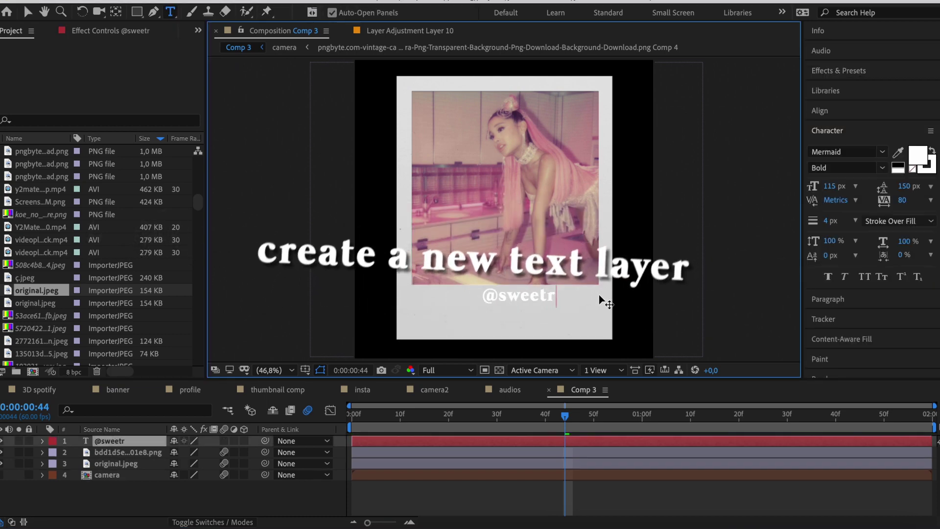
type("lifc")
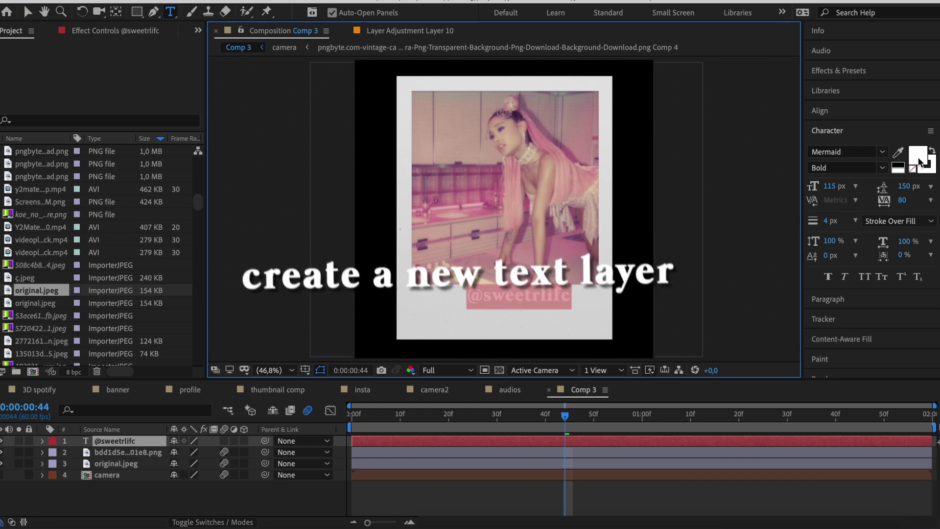
Set the caption's fill and stroke colours to black (000000).
left_click(919, 161)
type("000000")
key("Return")
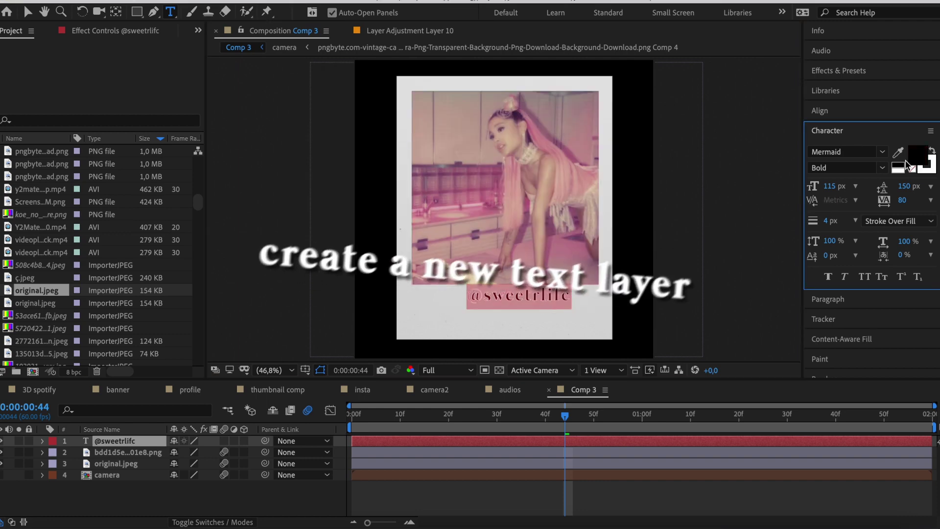
left_click(925, 165)
type("000000")
key("Return")
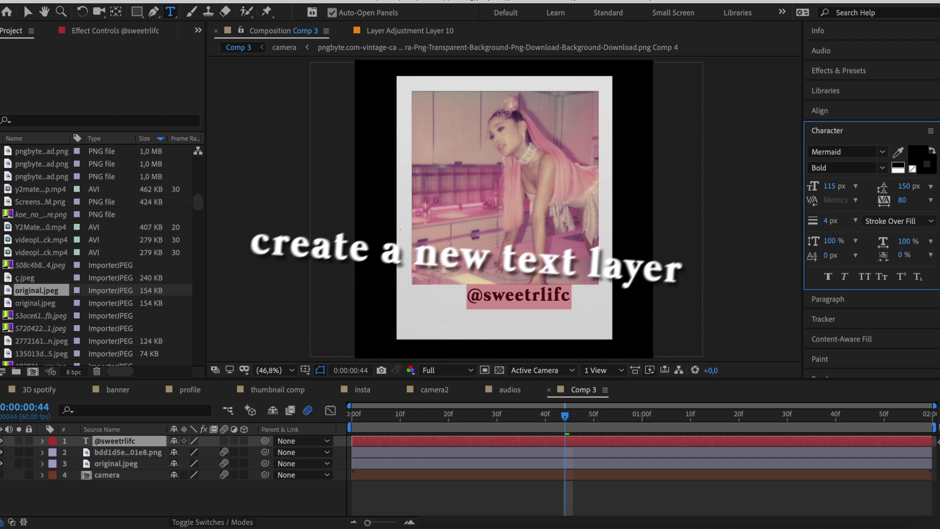
Move the handle caption lower beneath the photo and save the project.
left_click(478, 444)
left_click(823, 113)
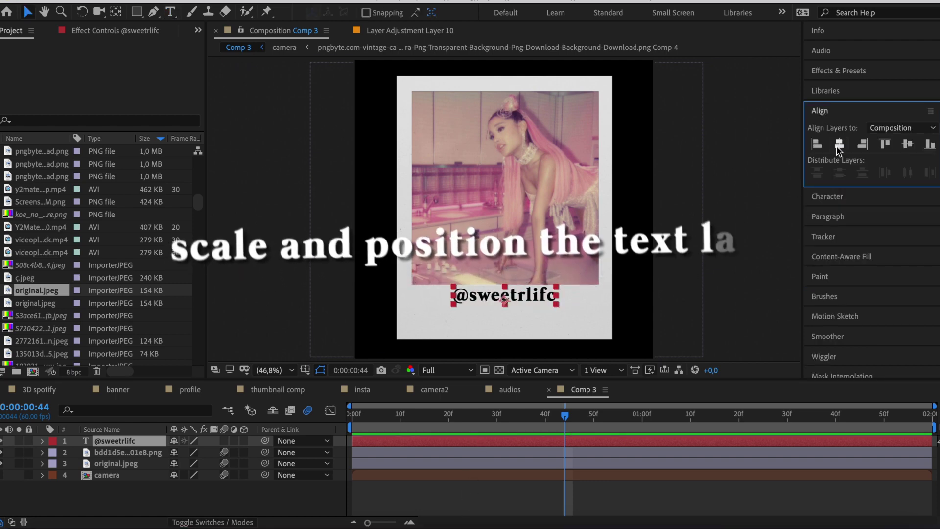
key("p")
left_click_drag(201, 452, 285, 461)
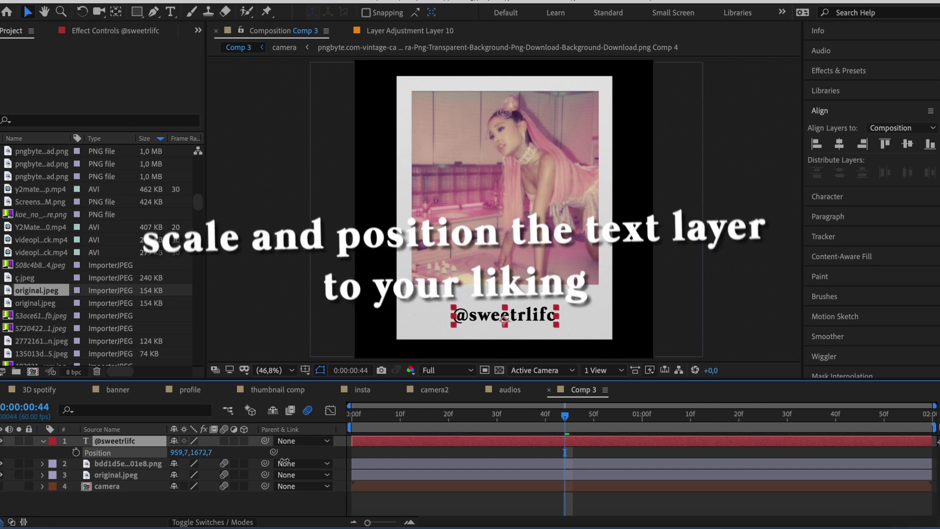
key("p")
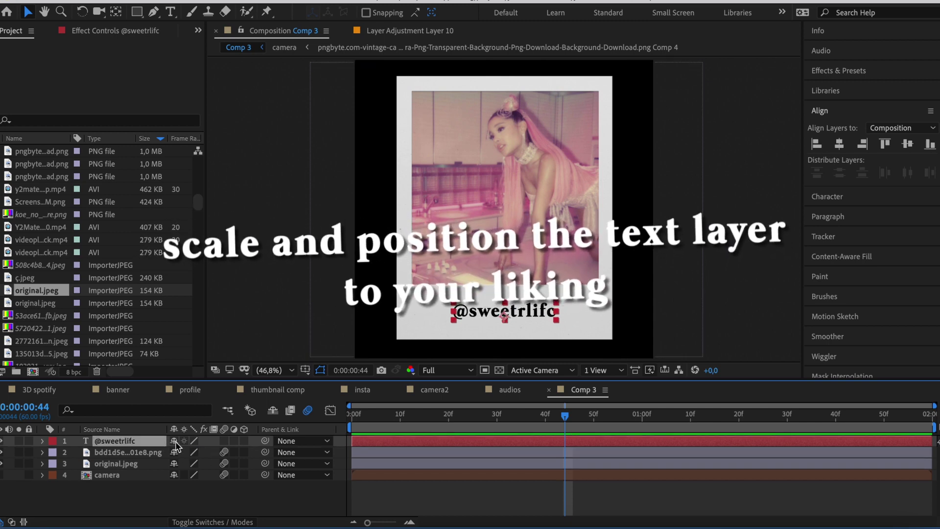
left_click(221, 504)
key("ctrl+s")
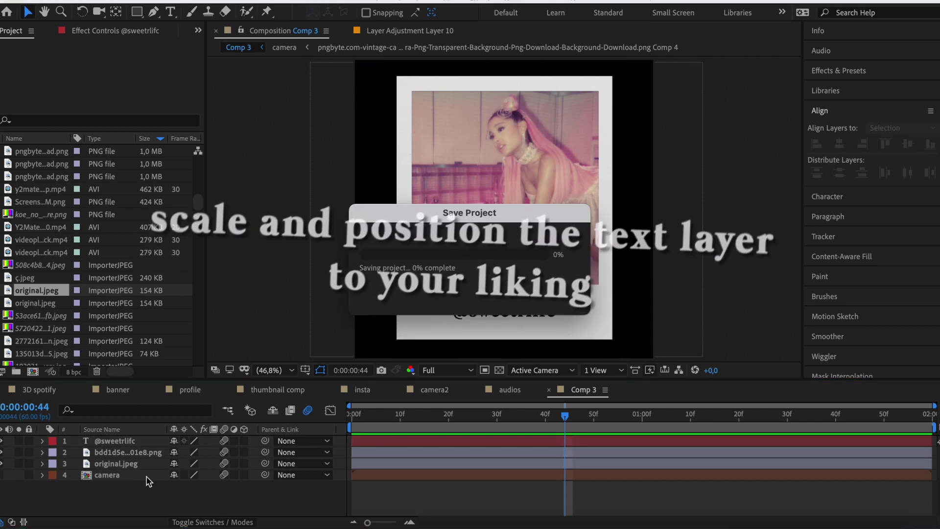
Select the three Polaroid layers and choose Pre-compose.
left_click(112, 441)
left_click(116, 463, "shift")
right_click(108, 452)
left_click(140, 447)
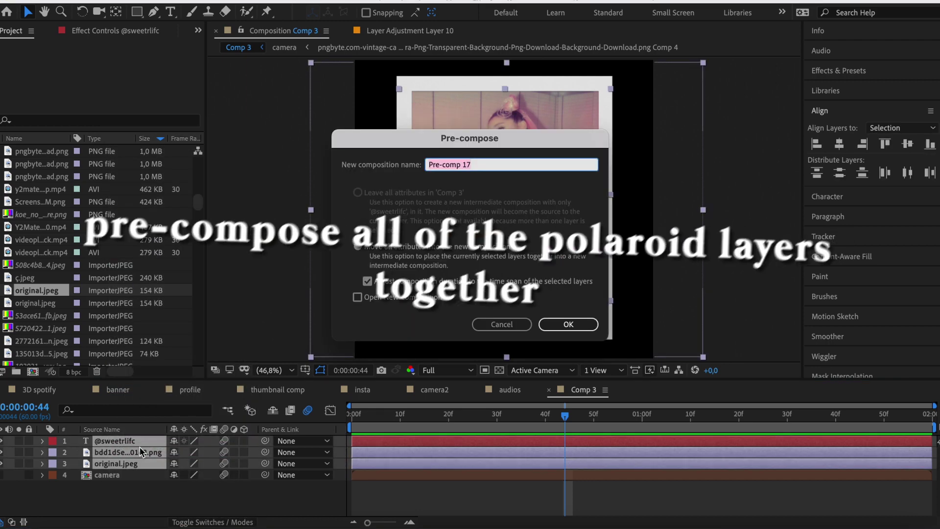
Name the new precomp 'polaroid' and scale it down to 40%.
type("polaroid")
key("Return")
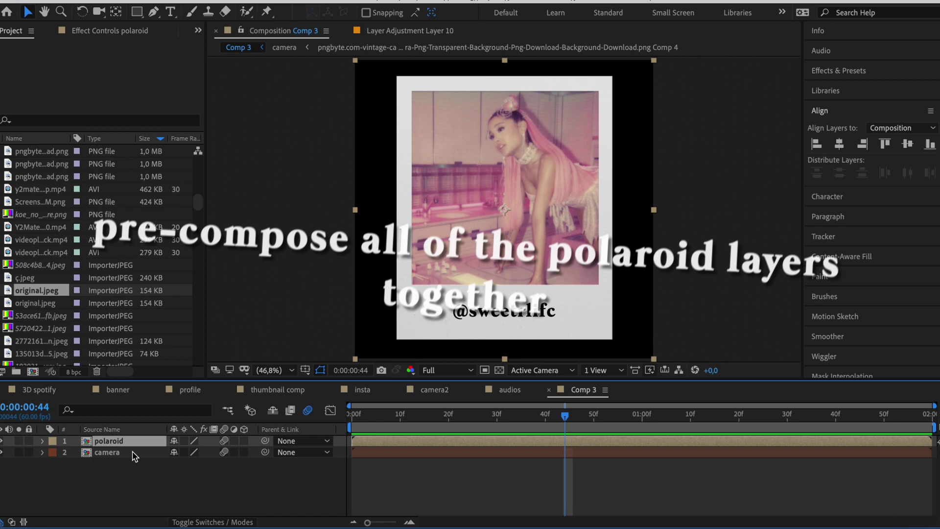
key("s")
left_click_drag(190, 452, 160, 453)
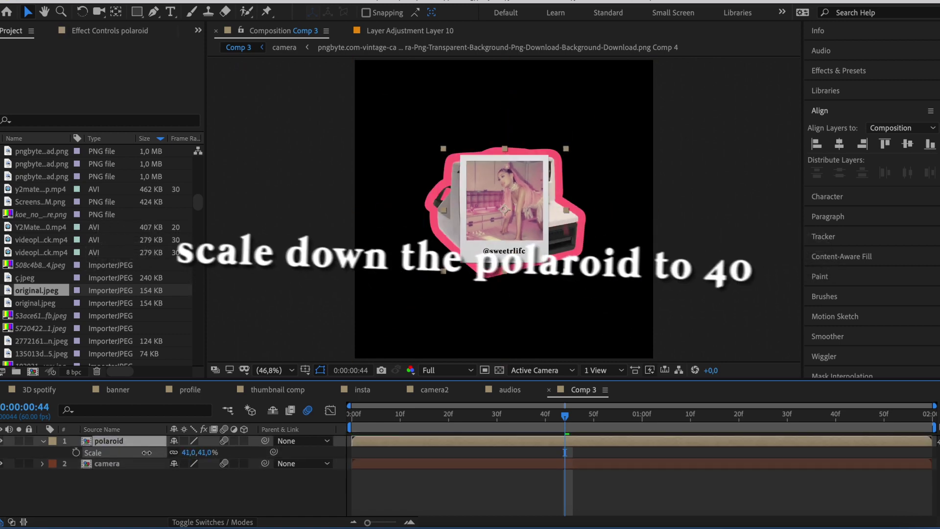
left_click_drag(570, 234, 492, 269)
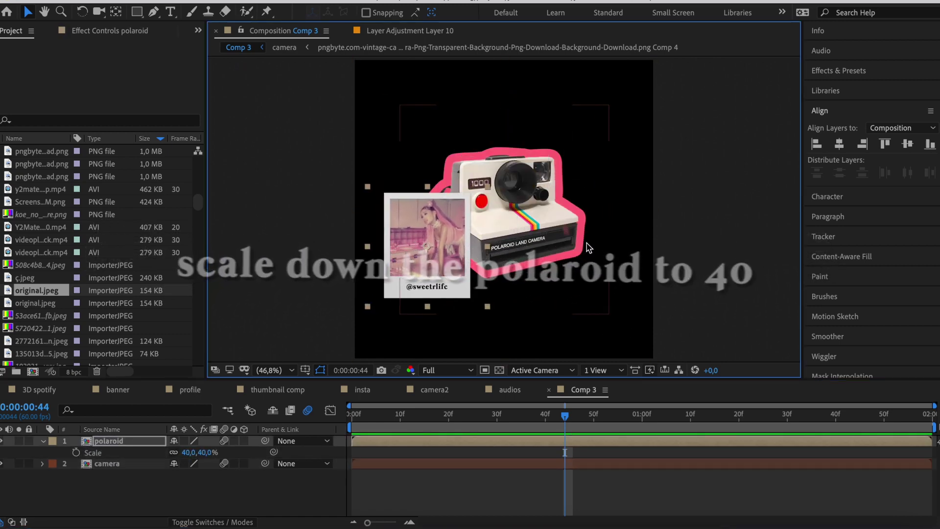
key("ctrl+z")
Make the polaroid 3D, rotating it to X −39°, Y −10°, Z −20° below the camera slot.
left_click(237, 446)
key("s")
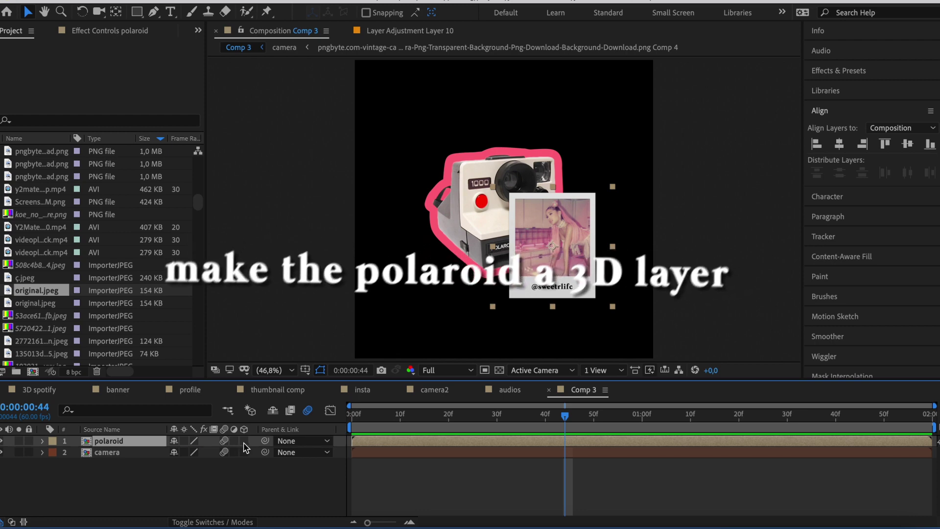
key("r")
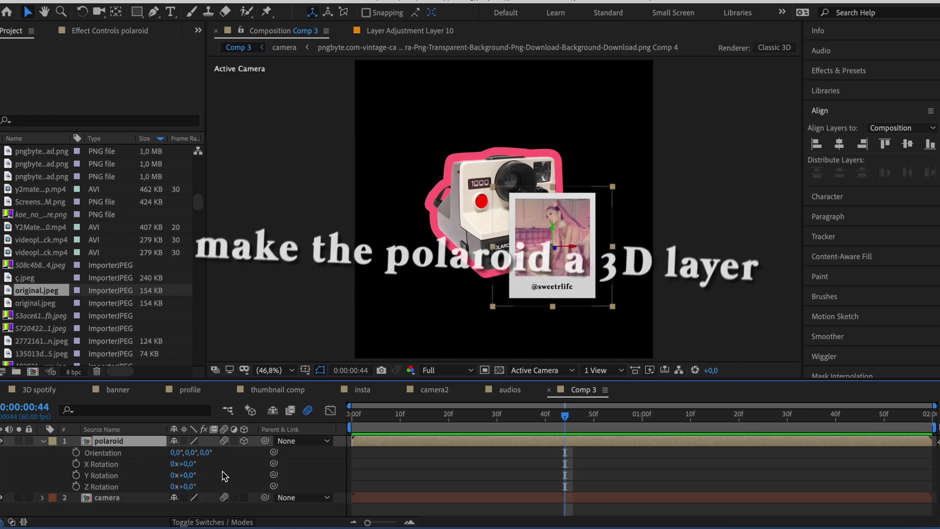
left_click_drag(184, 475, 147, 451)
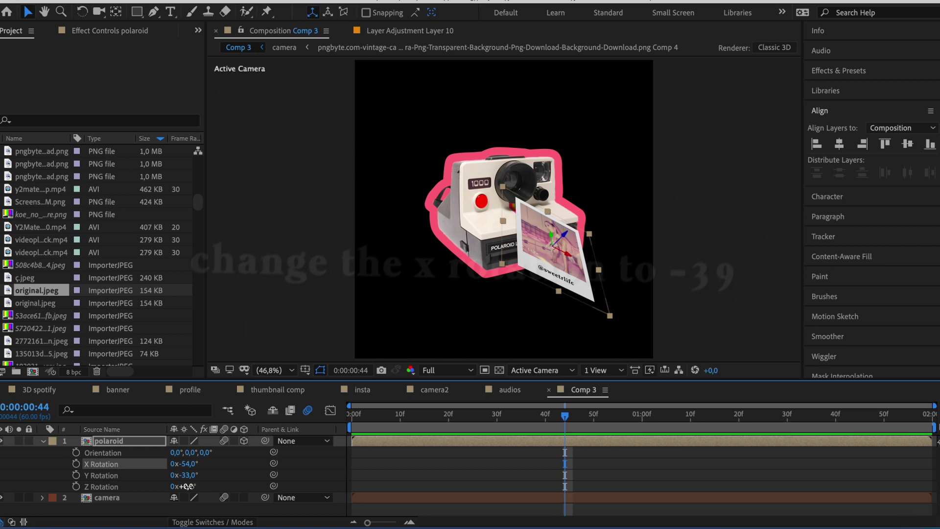
mouse_move(186, 486)
left_mouse_down()
mouse_move(156, 487)
mouse_move(203, 472)
mouse_move(187, 463)
mouse_move(193, 486)
mouse_move(176, 475)
mouse_move(189, 463)
mouse_move(199, 480)
mouse_move(189, 475)
left_mouse_up()
left_click_drag(505, 169, 548, 303)
left_click(125, 441)
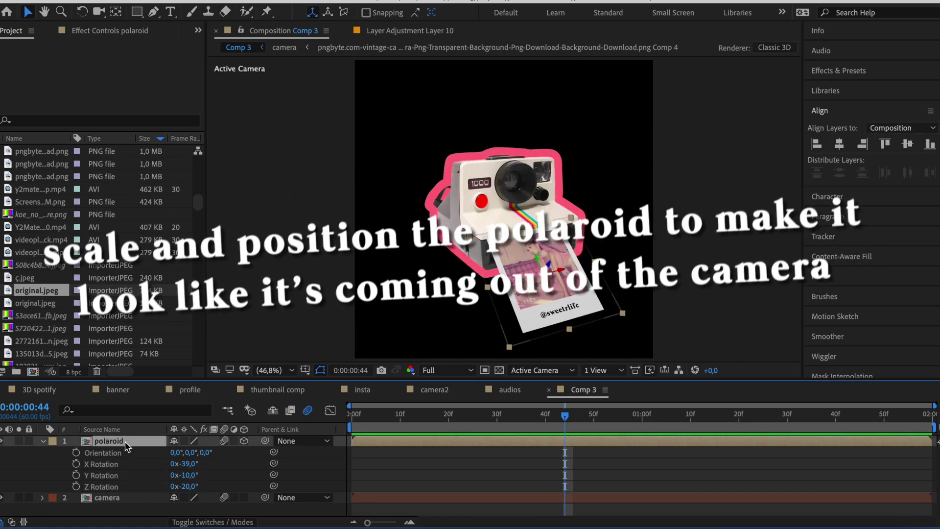
Shrink the polaroid slightly and save the project.
key("s")
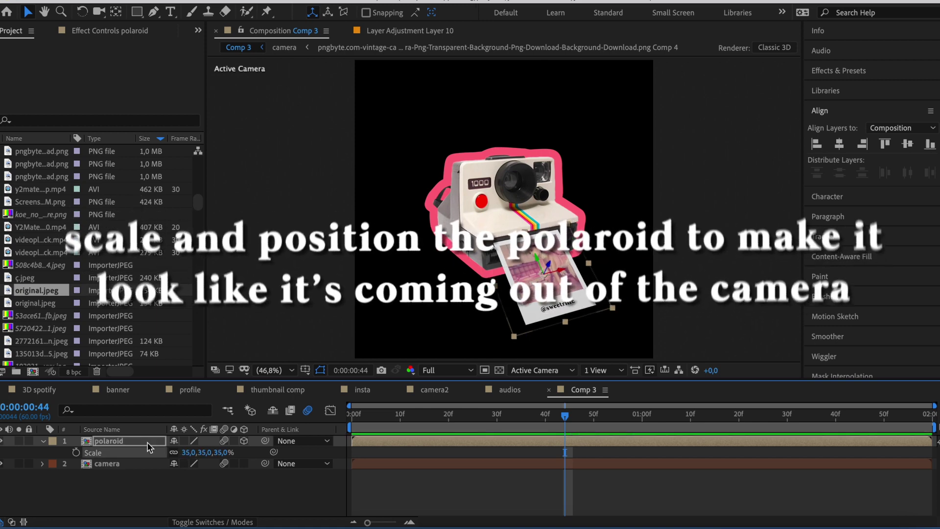
left_click_drag(191, 452, 185, 451)
key("ctrl+s")
key("s")
Duplicate the camera layer and draw a mask around the camera's top half, viewer set to Fit.
left_click(123, 453)
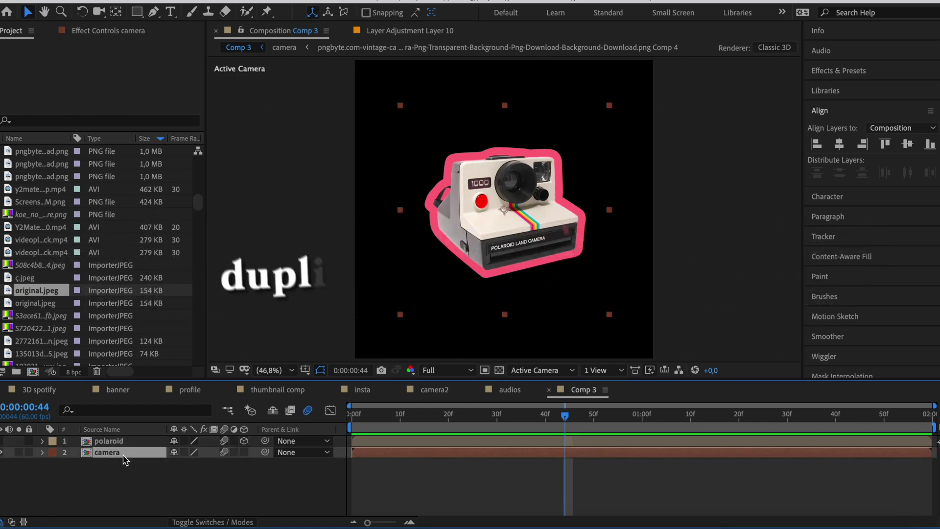
key("ctrl+d")
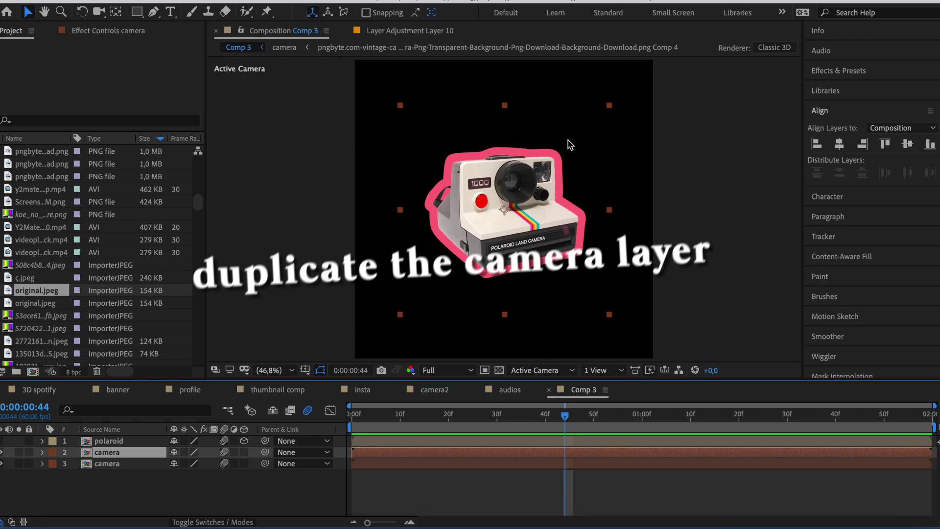
scroll(498, 263, "up", 3)
left_click(483, 259)
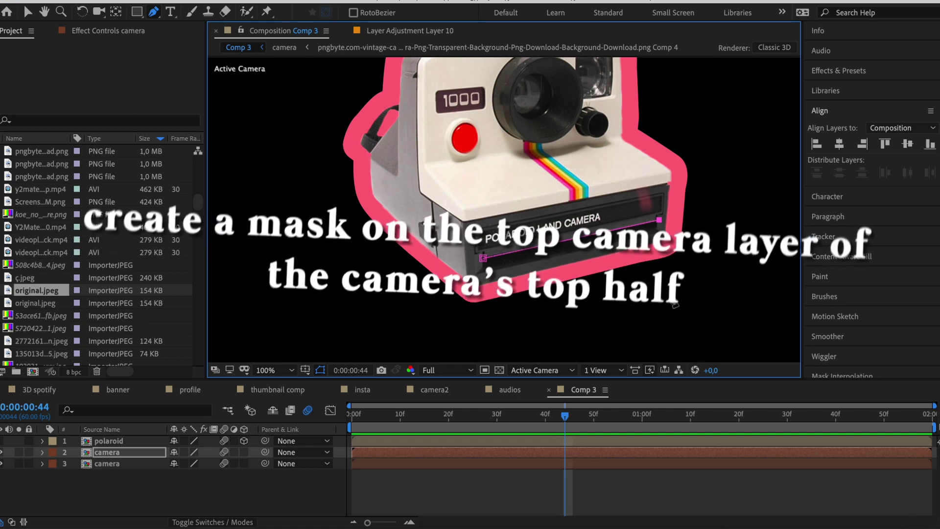
scroll(742, 103, "down", 4)
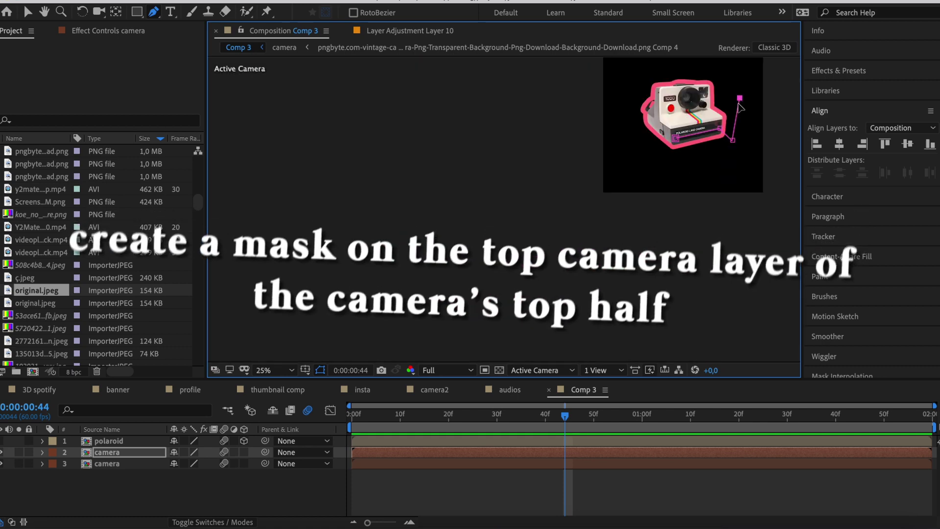
left_click(268, 368)
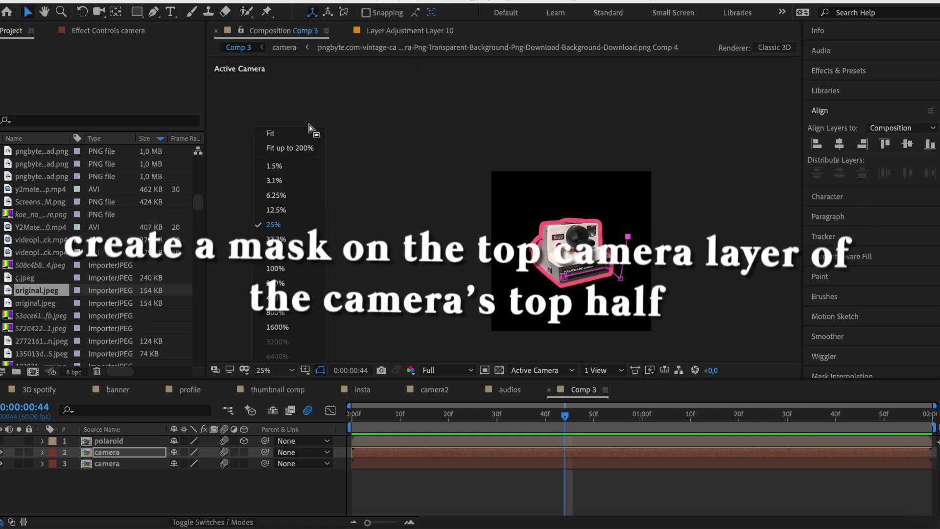
left_click(303, 138)
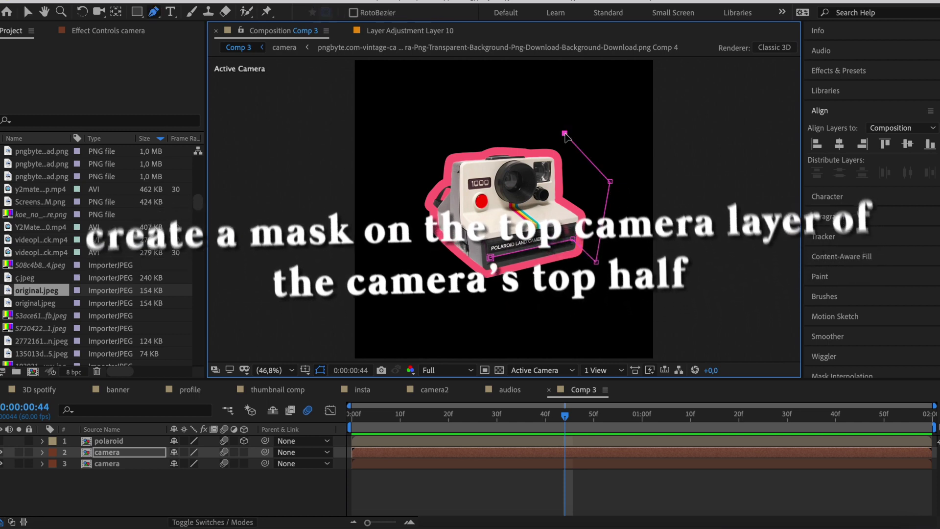
left_click(451, 126)
left_click(396, 187)
left_click(389, 273)
left_click(492, 284)
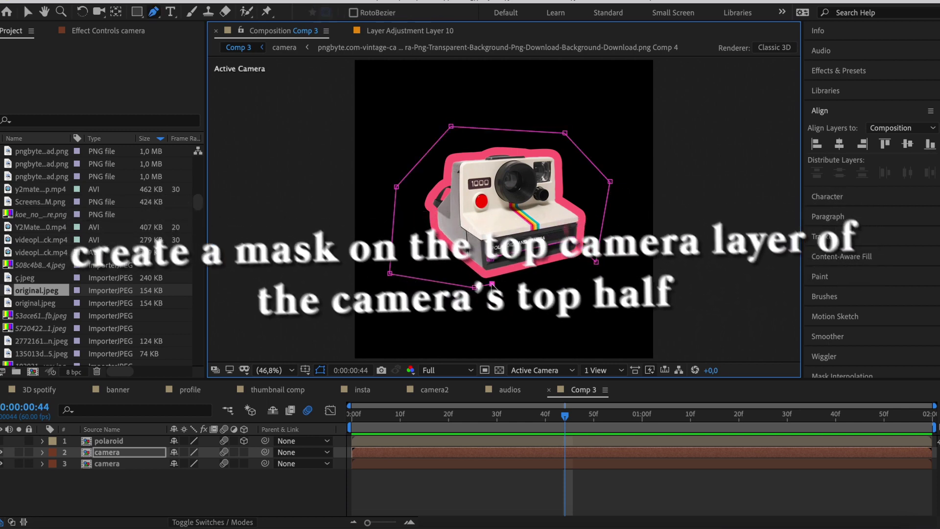
Move the polaroid layer beneath the top camera layer.
left_click_drag(108, 440, 108, 456)
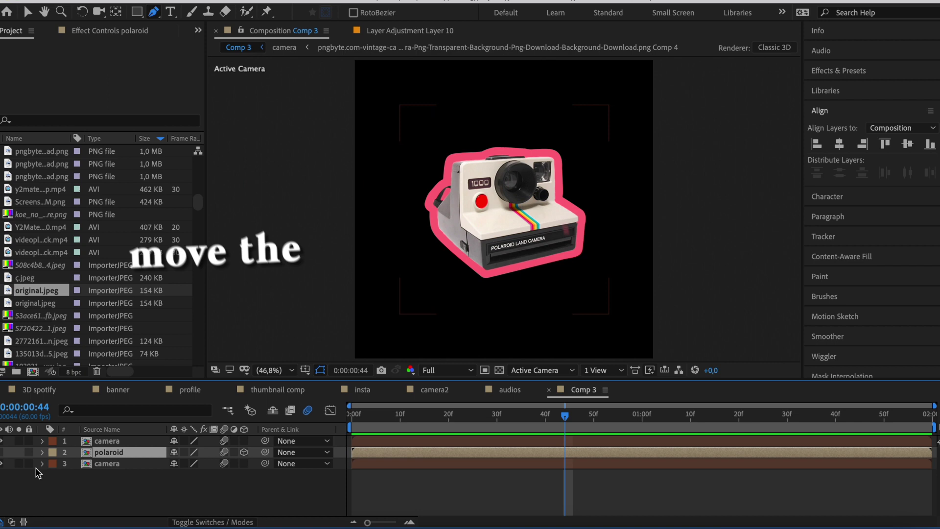
left_click(466, 490)
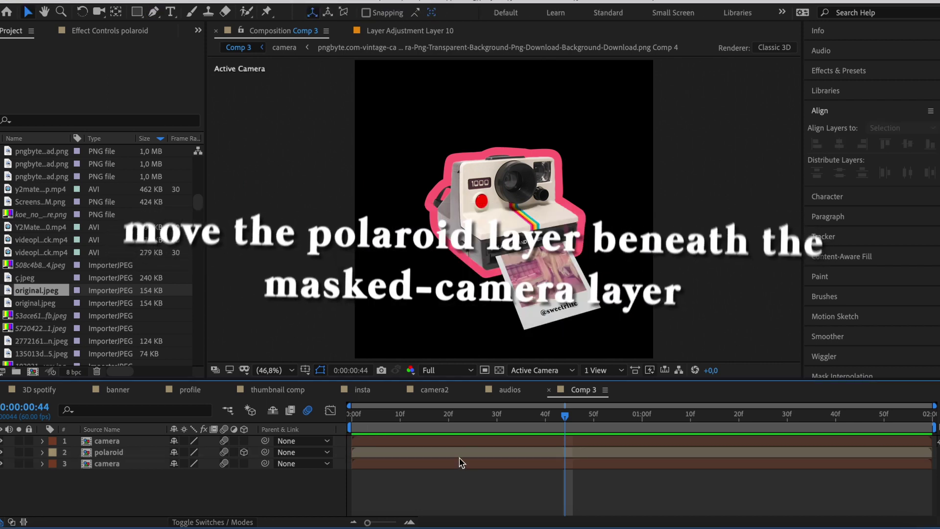
key("v")
left_click(456, 451)
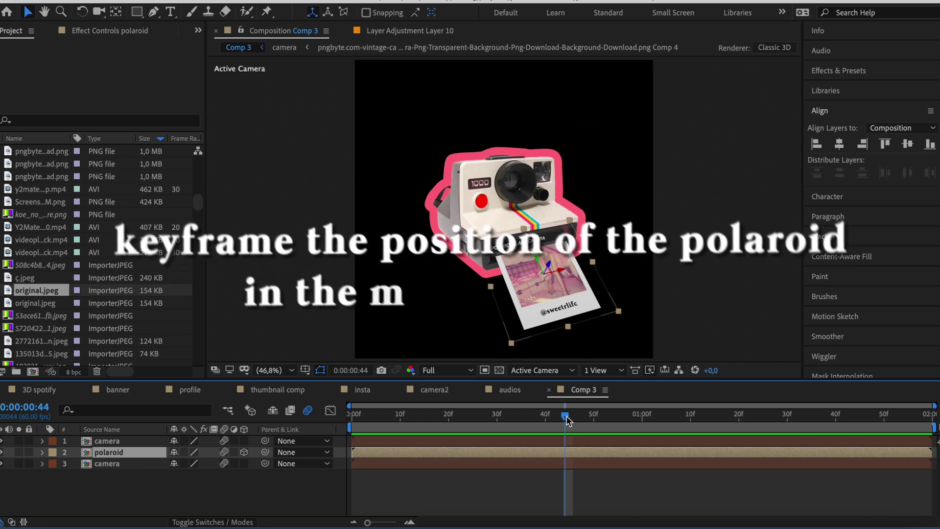
At about 1 second, set a Position keyframe with the polaroid tucked under the camera.
left_click_drag(566, 421, 603, 423)
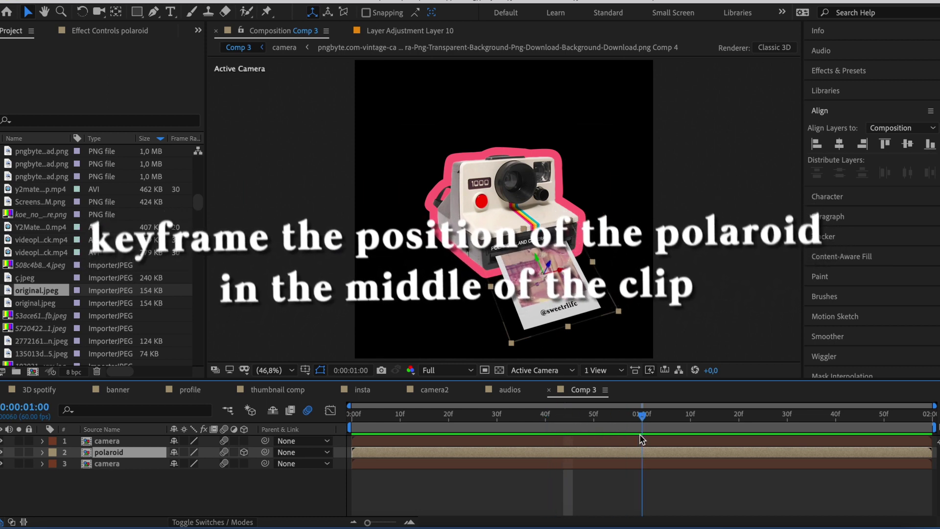
key("p")
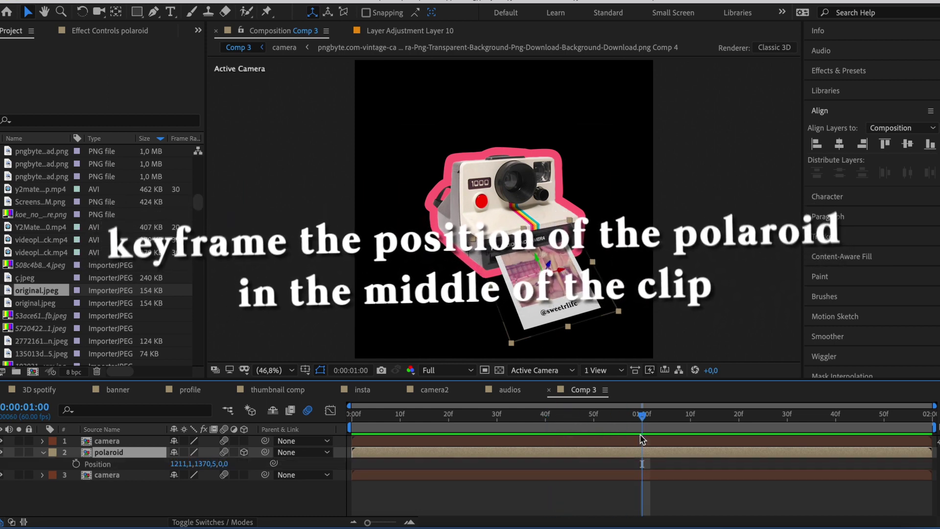
left_click(76, 464)
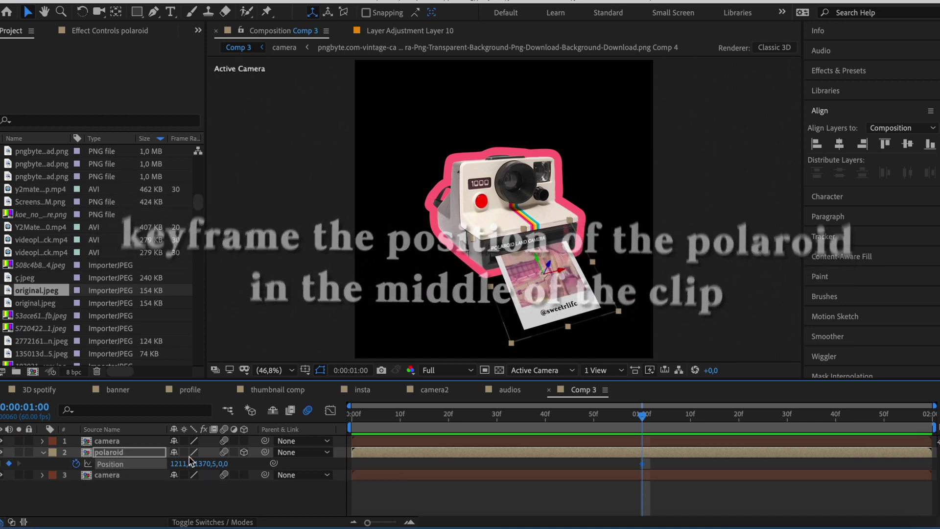
left_click_drag(179, 463, 97, 448)
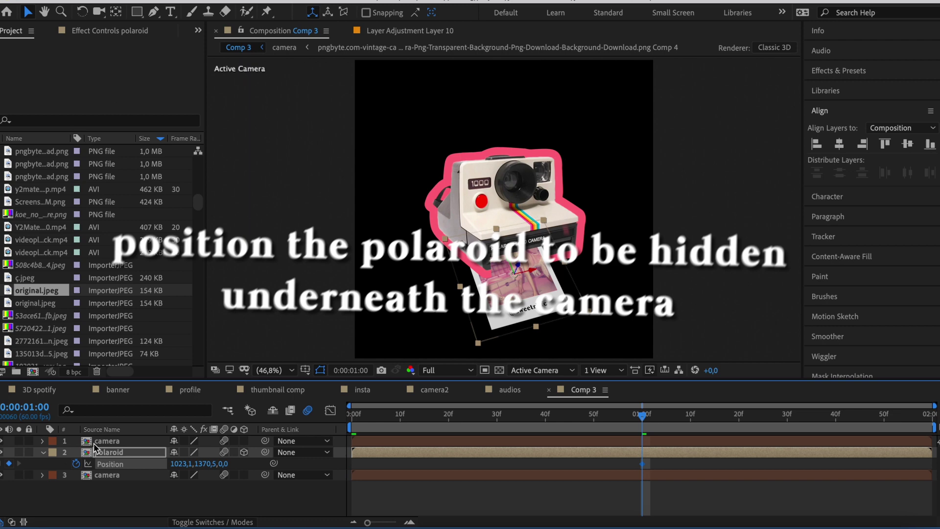
left_click_drag(567, 288, 549, 303)
Add a second Position keyframe with the polaroid out of the camera, moved to the clip's end.
left_click(768, 414)
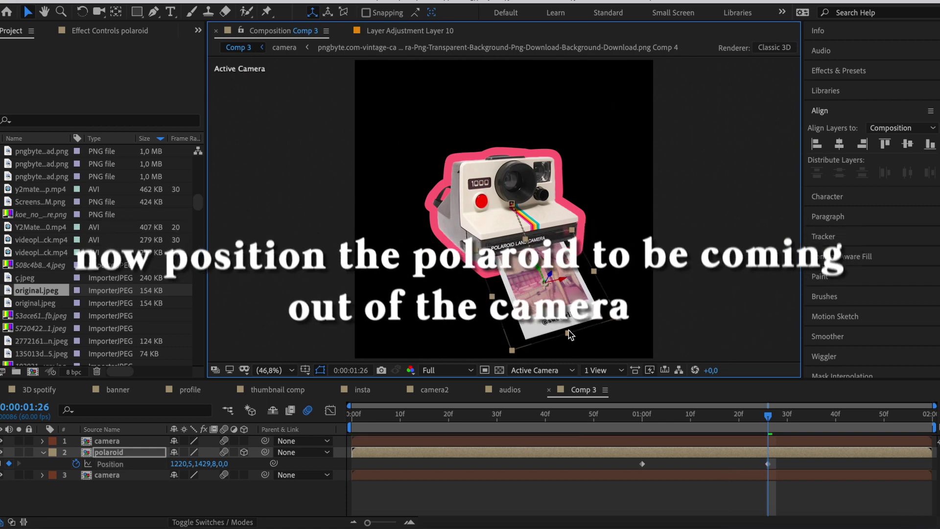
left_click_drag(570, 334, 568, 333)
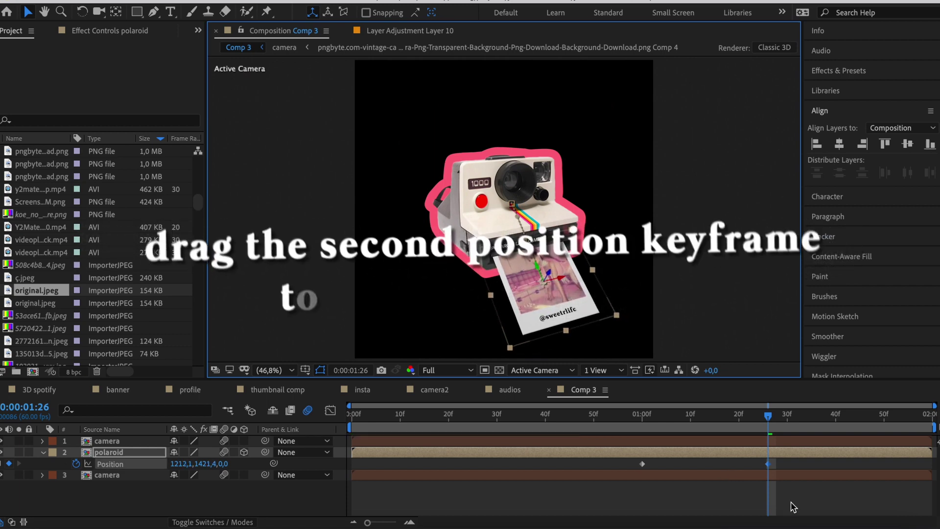
left_click_drag(767, 464, 932, 463)
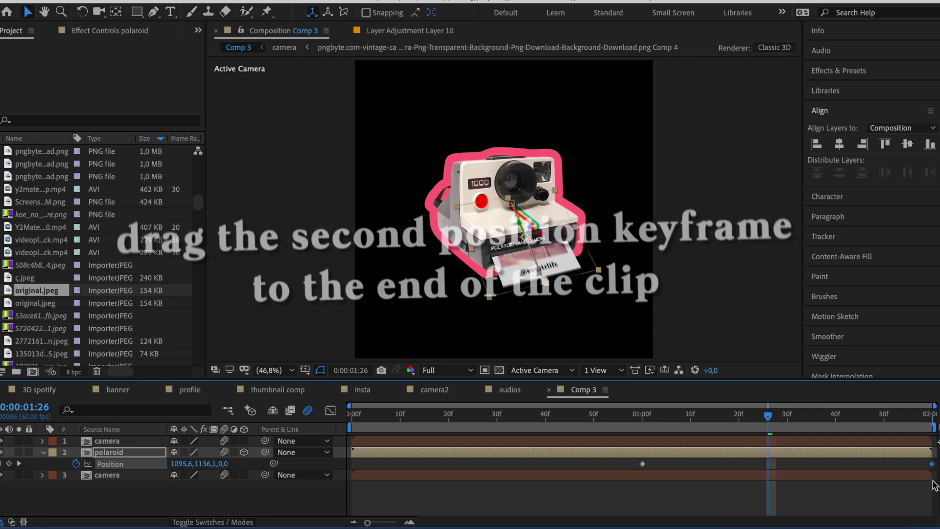
left_click(604, 417)
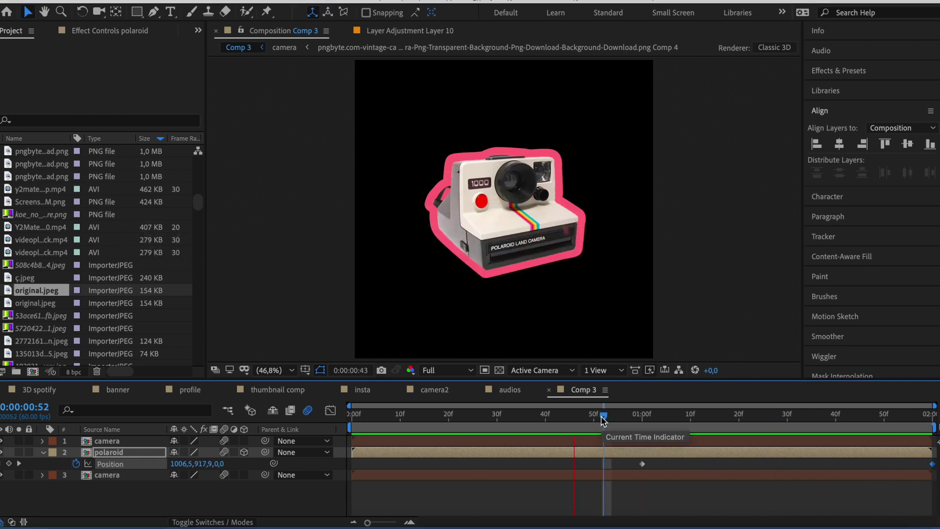
Apply Easy Ease to both Position keyframes and reshape the speed curve in the Graph Editor.
left_click_drag(625, 451, 883, 478)
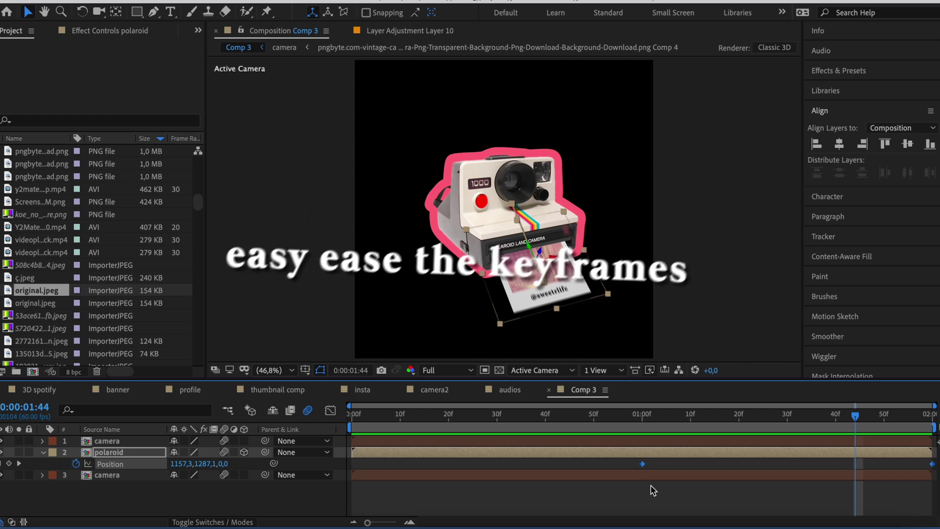
right_click(643, 465)
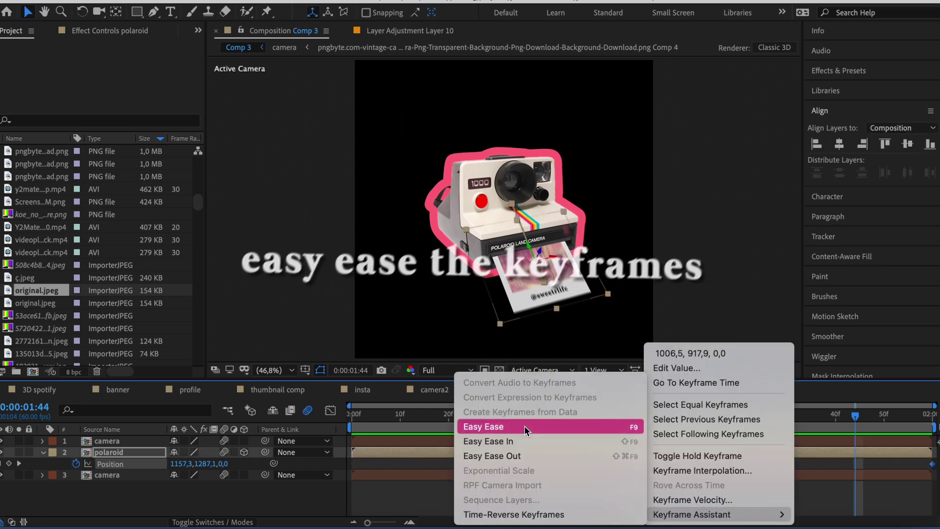
left_click(485, 485)
left_click(330, 411)
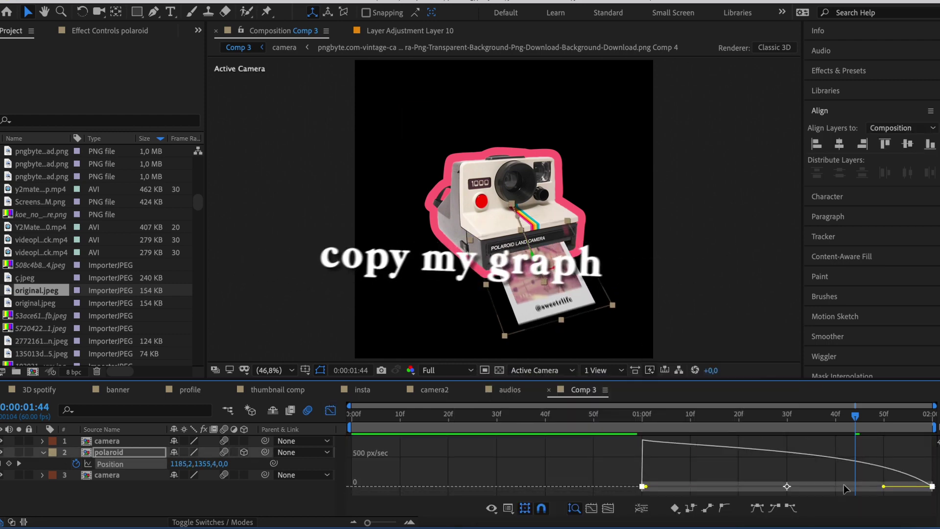
left_click_drag(886, 491, 736, 491)
key("shift+F3")
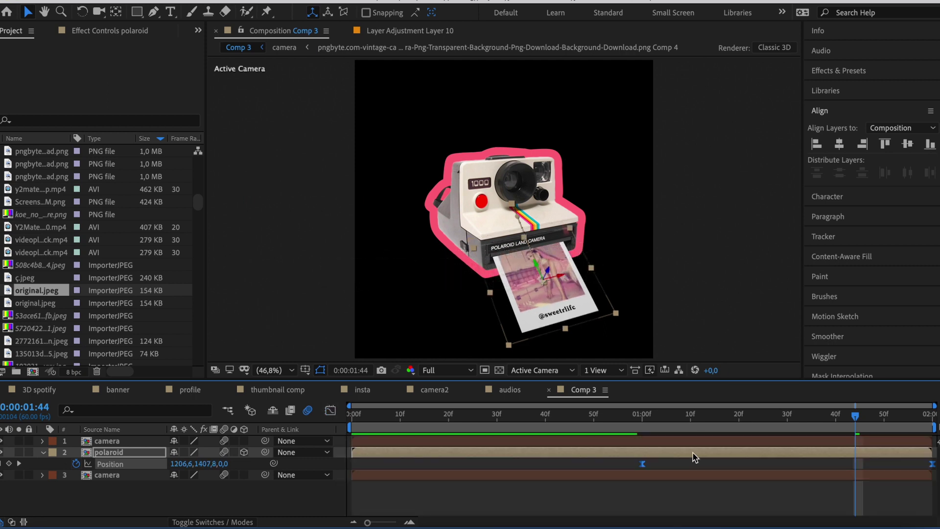
left_click(524, 495)
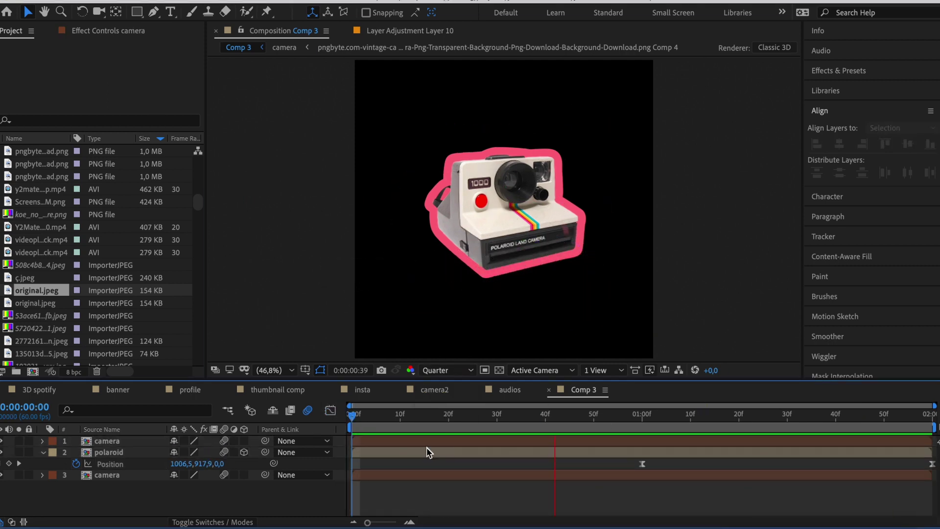
Nest all three layers into Pre-comp 17.
key("u")
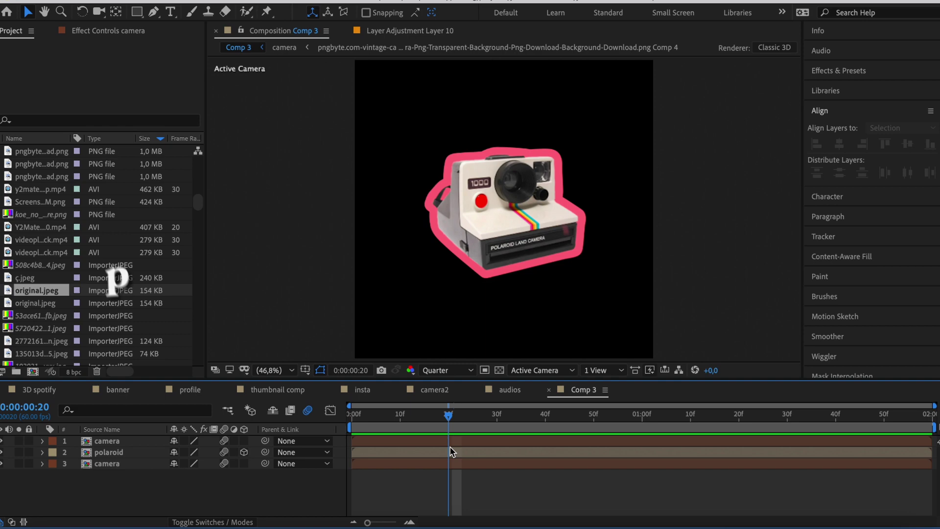
key("ctrl+a")
right_click(480, 448)
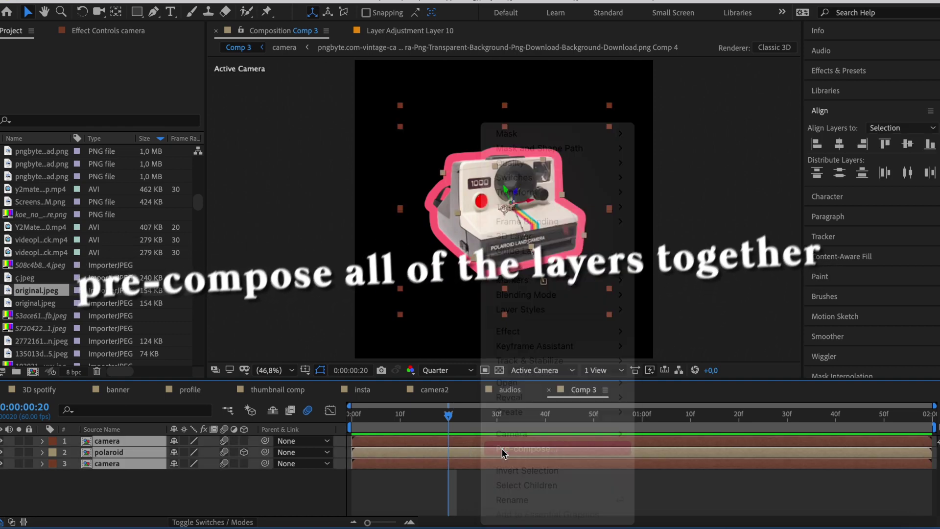
left_click(501, 448)
key("Return")
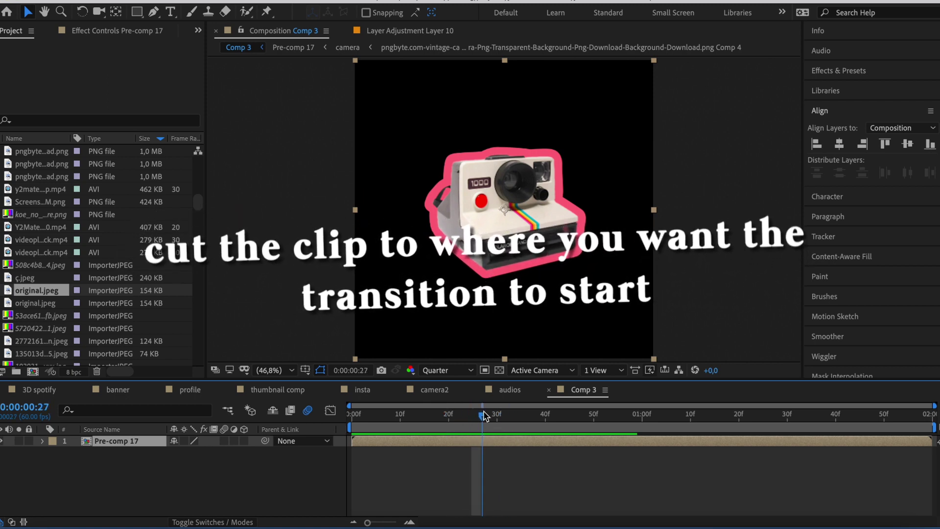
Split Pre-comp 17 at frame 28 and delete the part before the cut.
key("ctrl+shift+d")
left_click(470, 451)
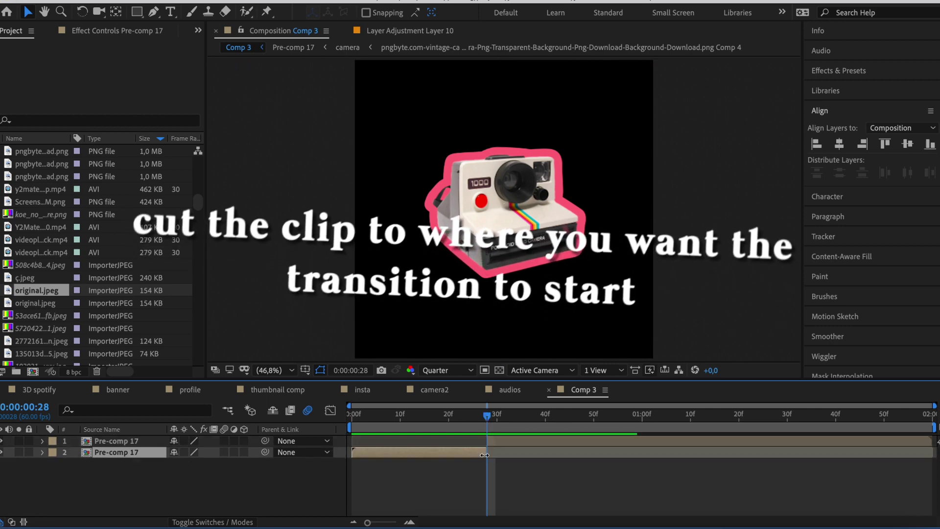
key("Delete")
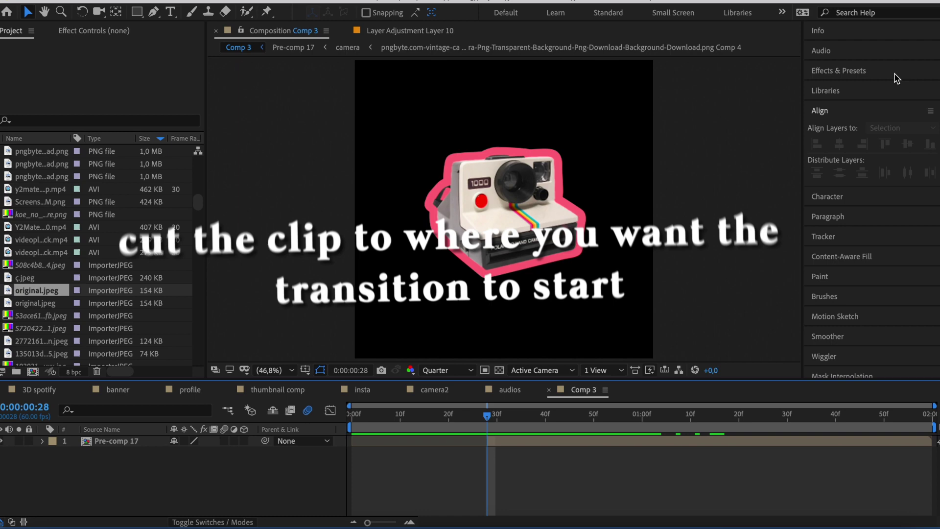
Easy Ease the two Z Dist zoom keyframes, review the Shift Y shake, and save.
left_click(843, 72)
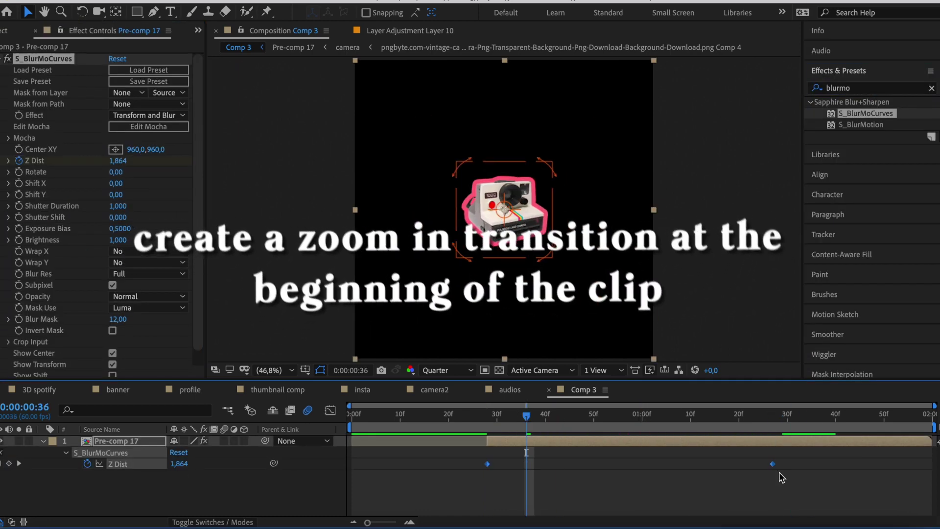
key("shift+F3")
key("F9")
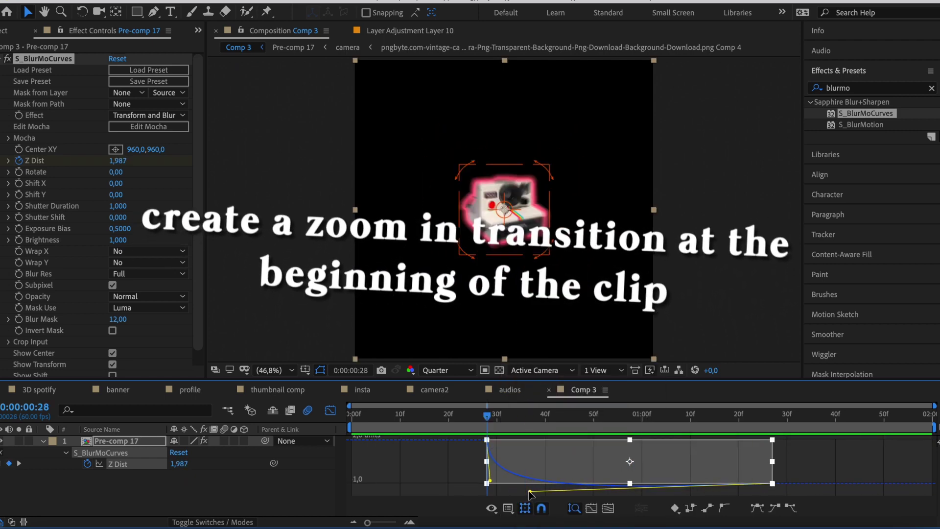
key("shift+F3")
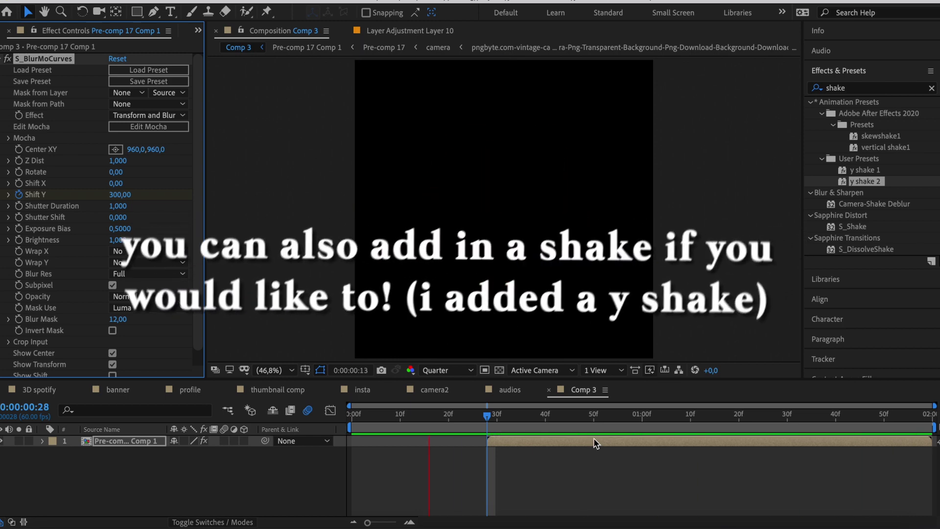
key("u")
left_click(380, 464)
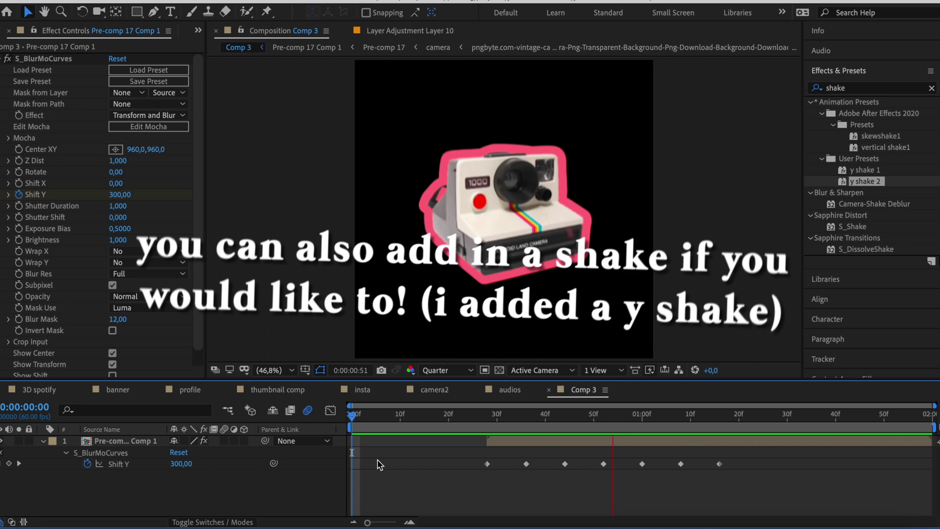
key("ctrl+s")
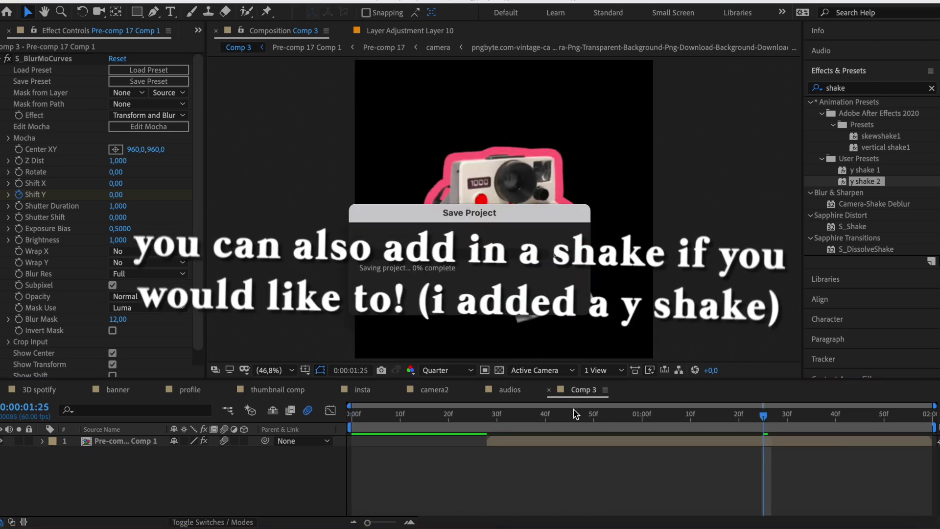
Pre-compose the camera layer into Pre-comp 17 Comp 2.
key("u")
left_click(607, 439)
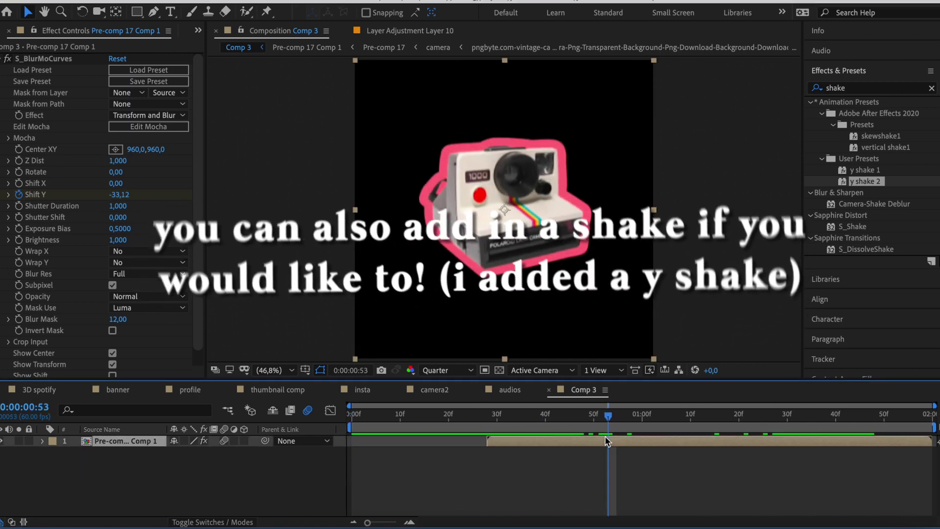
right_click(612, 439)
left_click(636, 447)
key("Return")
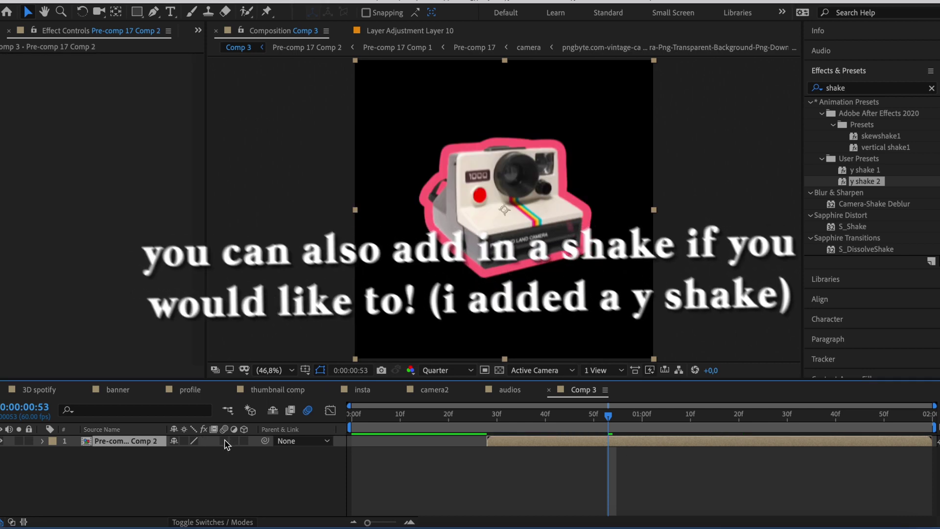
Ease the background's Rotate keyframes with a longer influence and pre-compose the photo layer.
left_click(638, 416)
key("space")
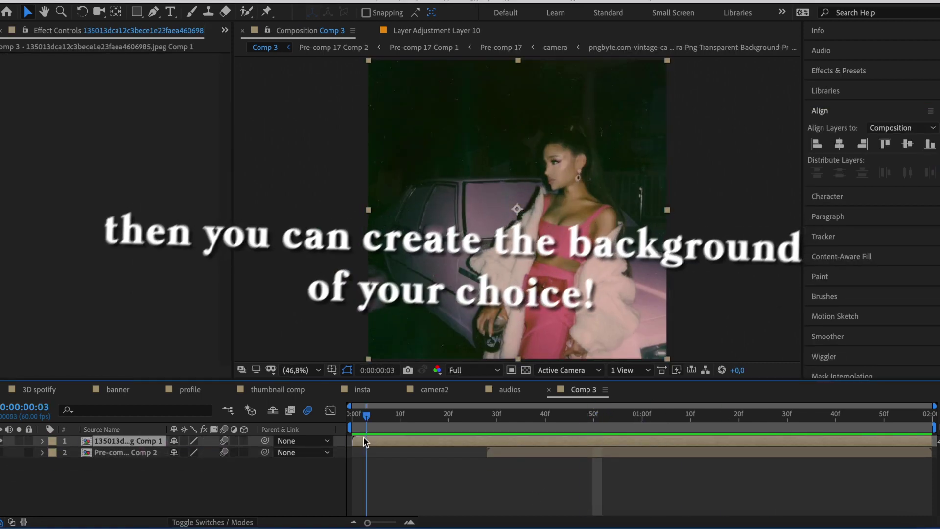
left_click(467, 415)
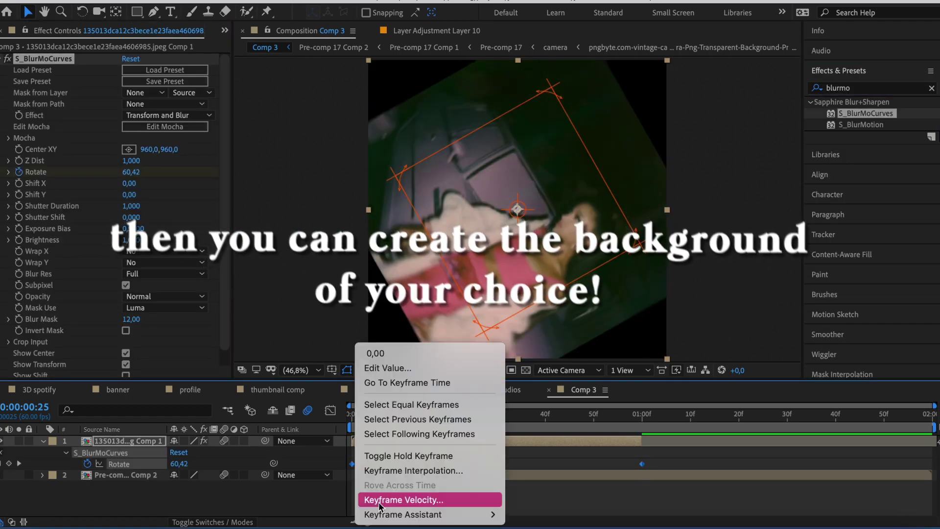
left_click(412, 498)
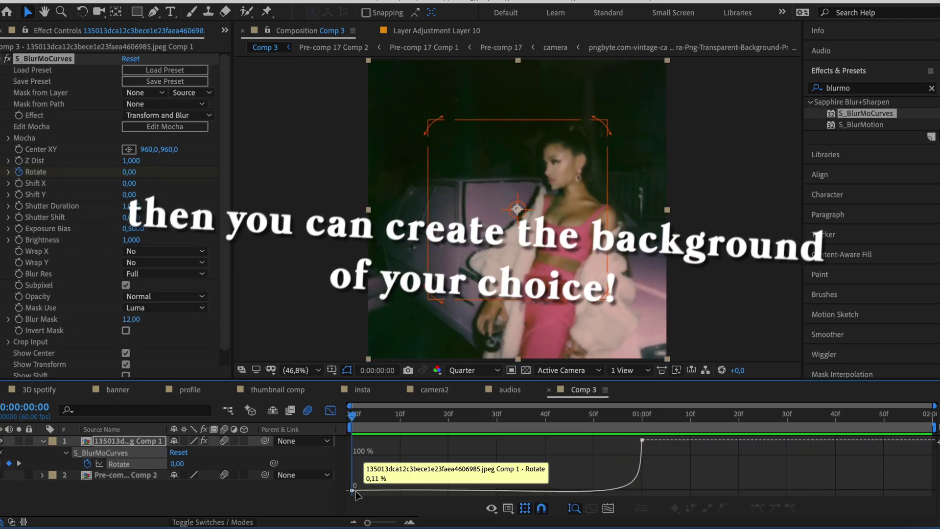
left_click_drag(355, 491, 629, 476)
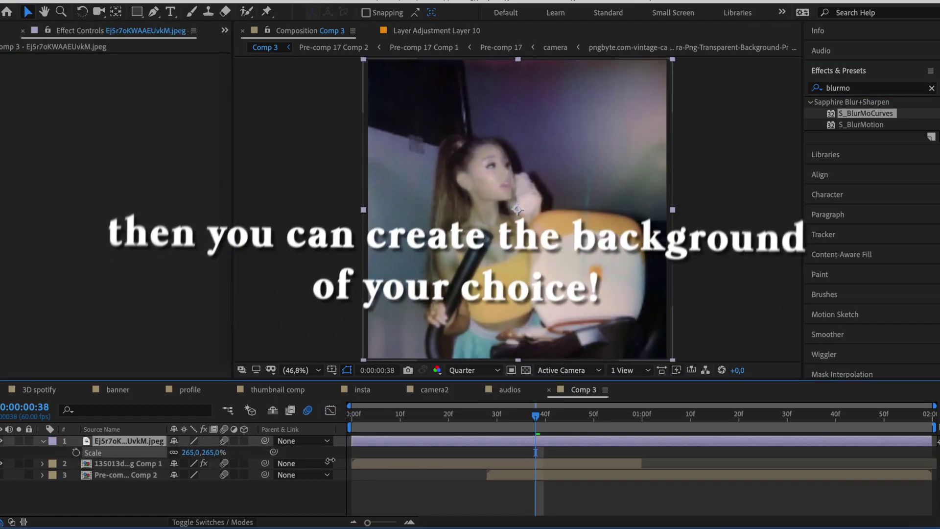
key("ctrl+shift+c")
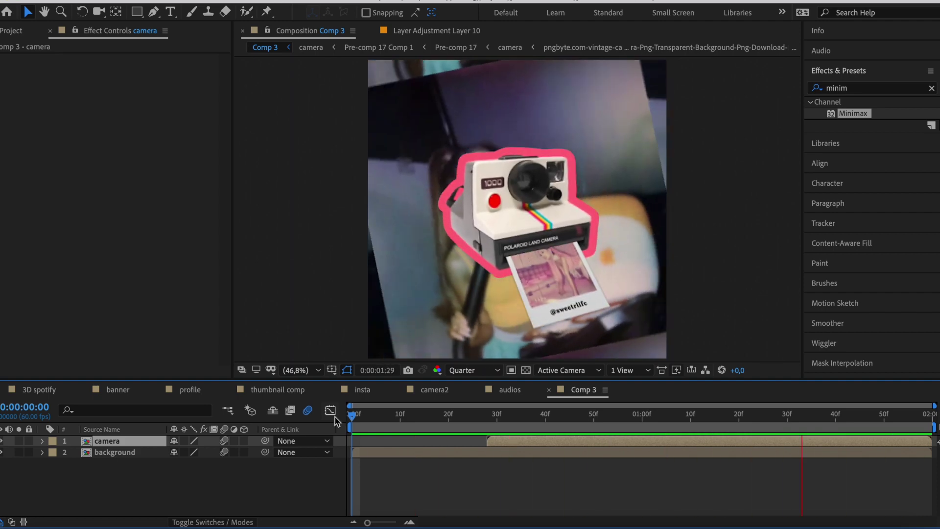
Add a Drop Shadow layer style to the camera layer and expand its settings.
left_click(767, 427)
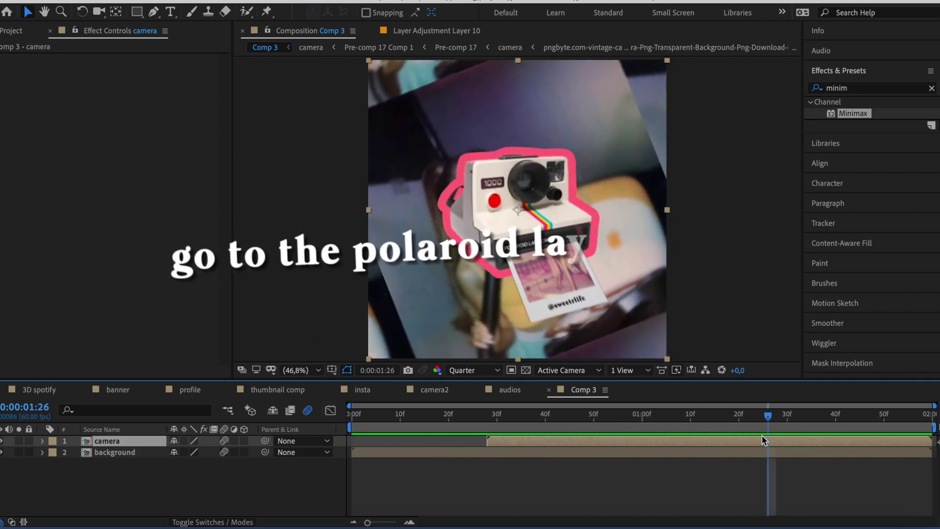
right_click(762, 439)
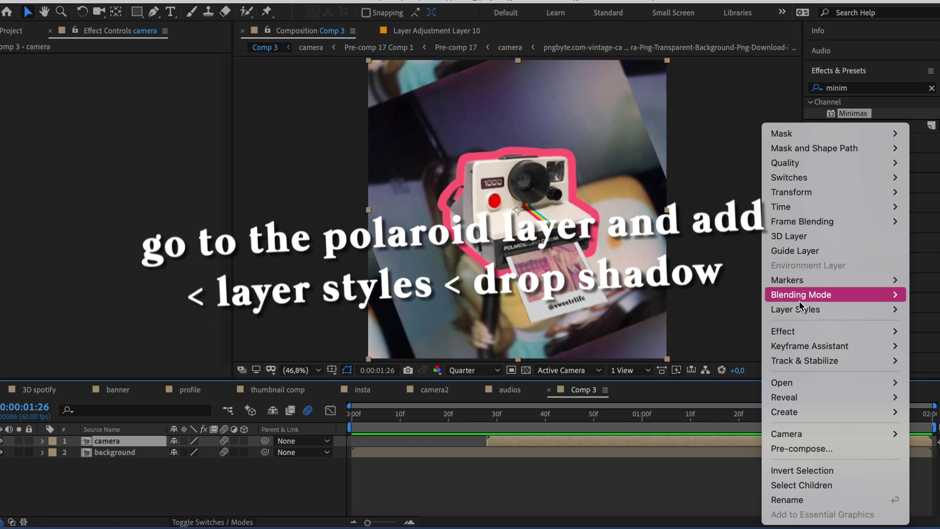
mouse_move(799, 309)
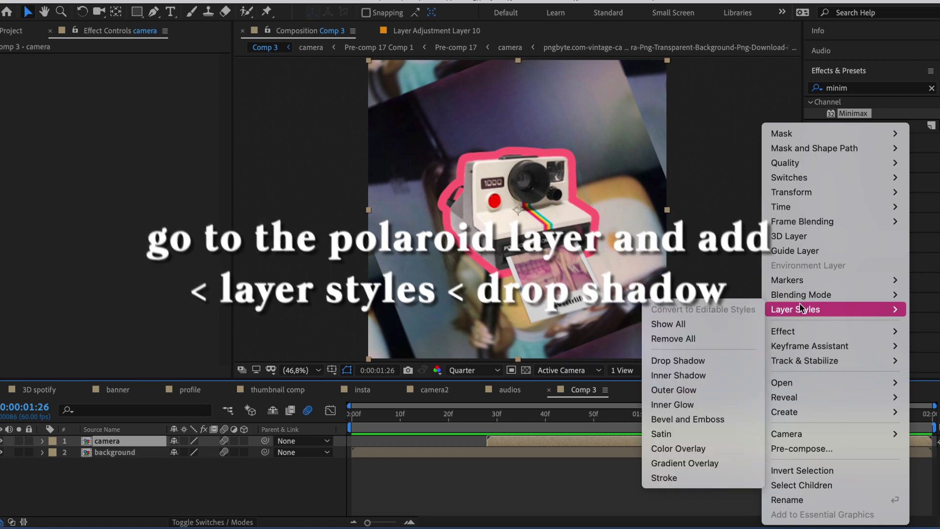
left_click(688, 359)
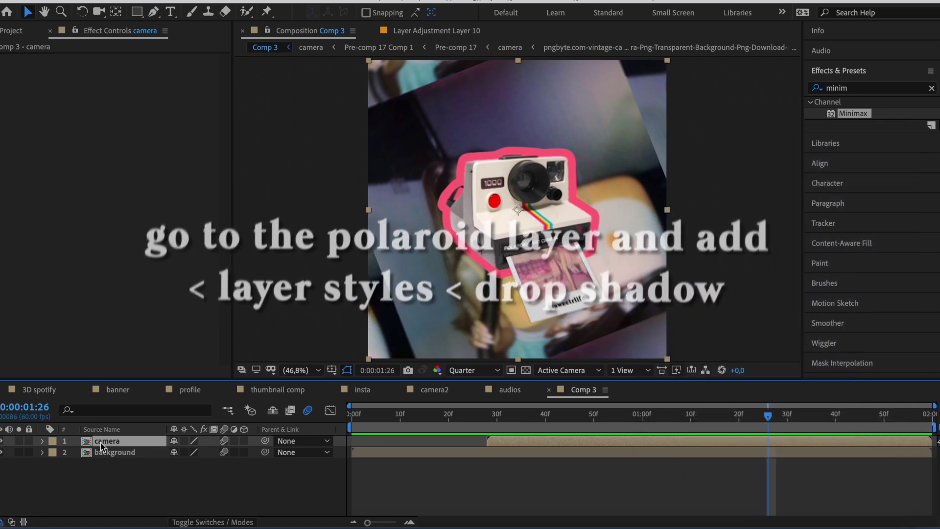
left_click(65, 486)
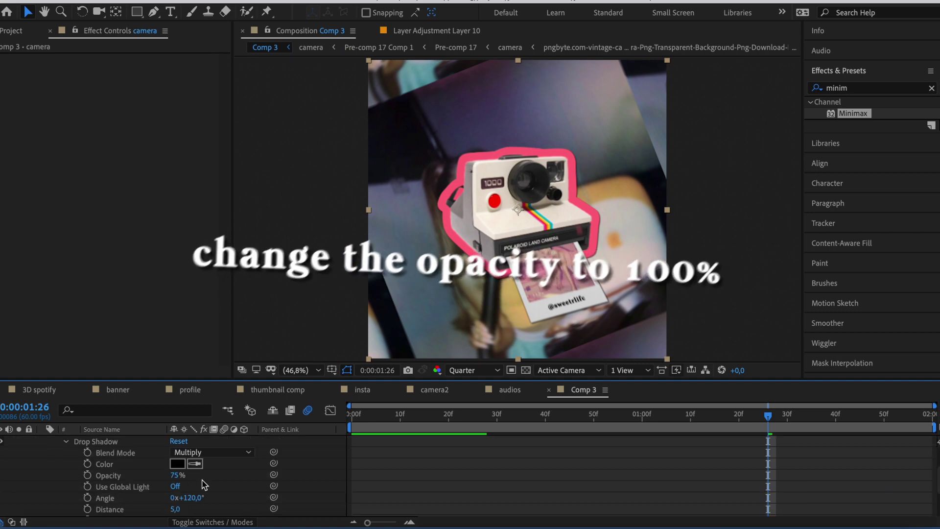
scroll(296, 480, "down", 3)
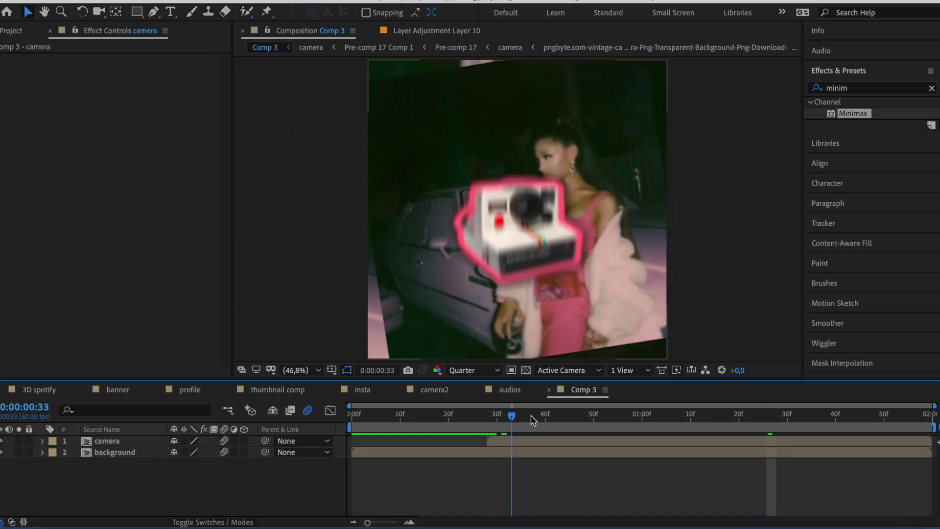
Add the burst overlay clip, scale it to fill the frame, and place it under the camera starting with it.
left_click_drag(533, 420, 798, 427)
left_click_drag(576, 444, 575, 443)
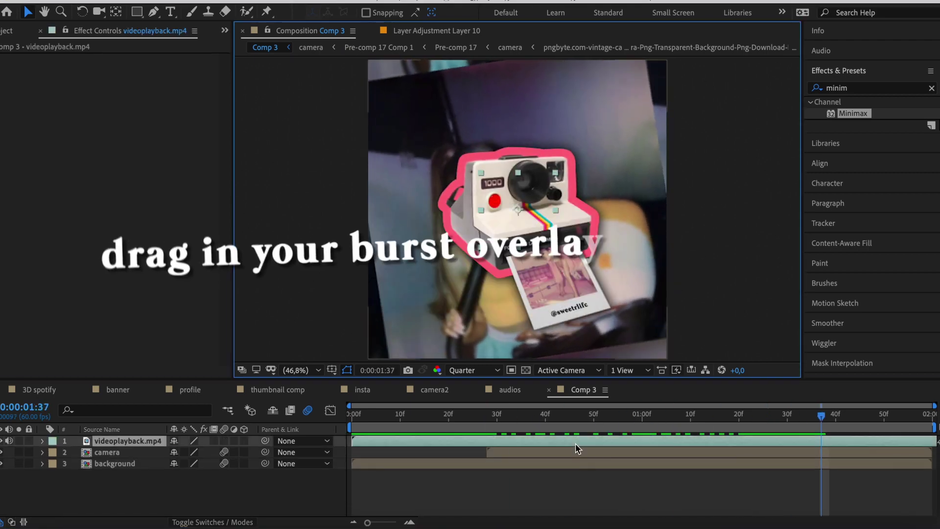
key("s")
left_click_drag(215, 452, 279, 452)
key("s")
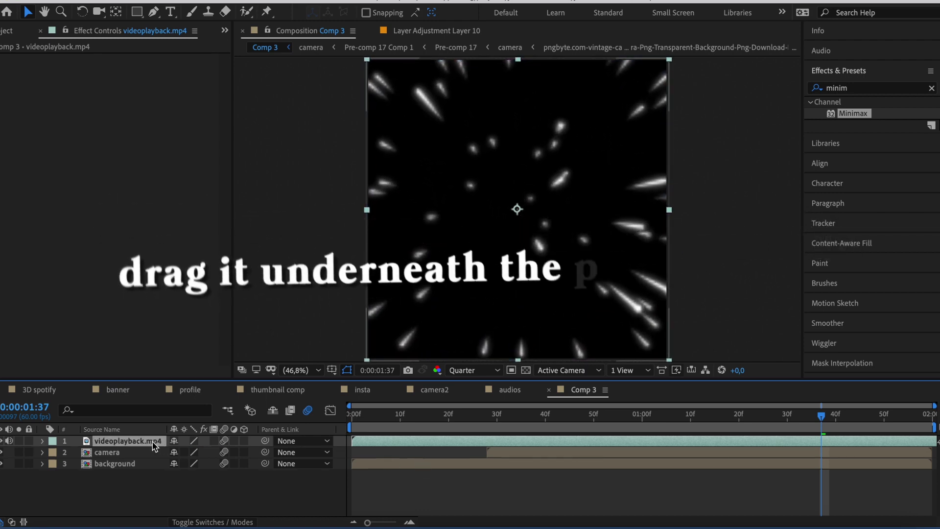
left_click_drag(153, 442, 156, 457)
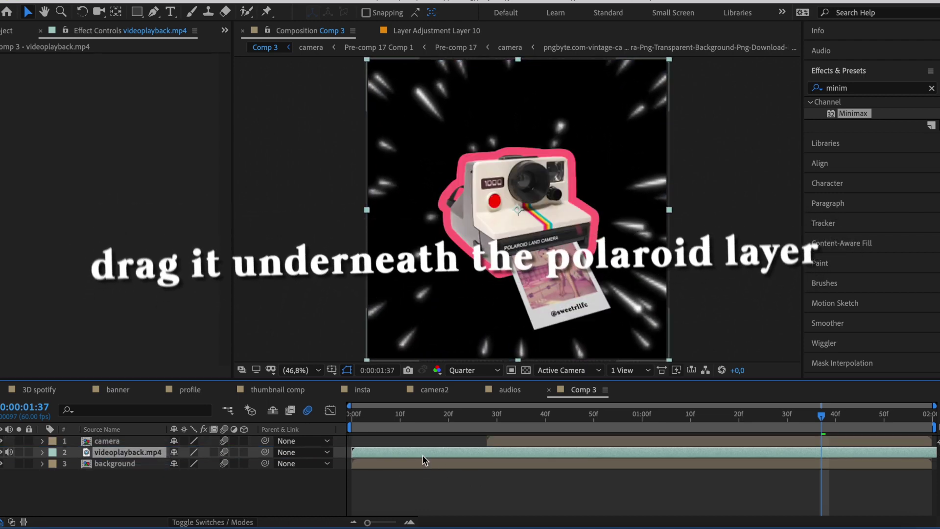
left_click_drag(423, 458, 551, 451)
Time-remap the overlay to 0:00:01:19 at 44f and 0:00:03:29 at 57f, last keyframe at the end.
right_click(554, 448)
mouse_move(639, 221)
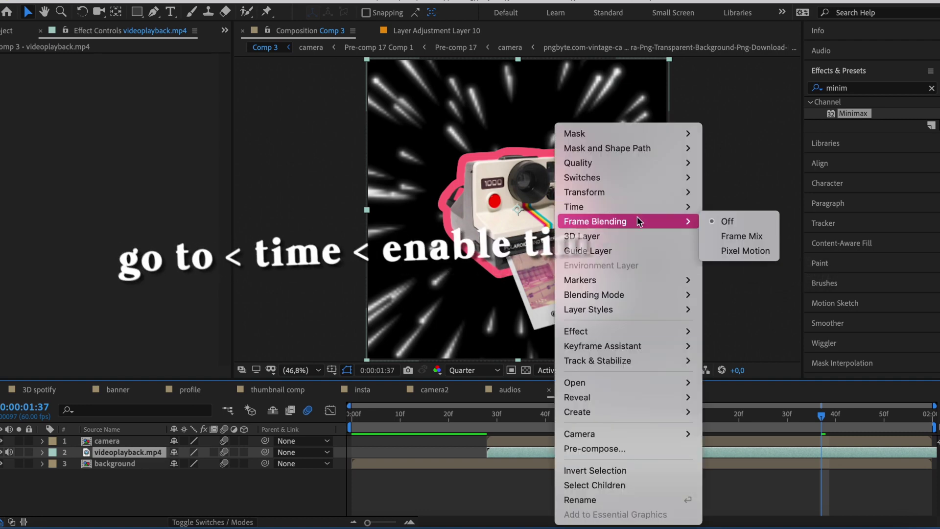
left_click(764, 204)
left_click(486, 415)
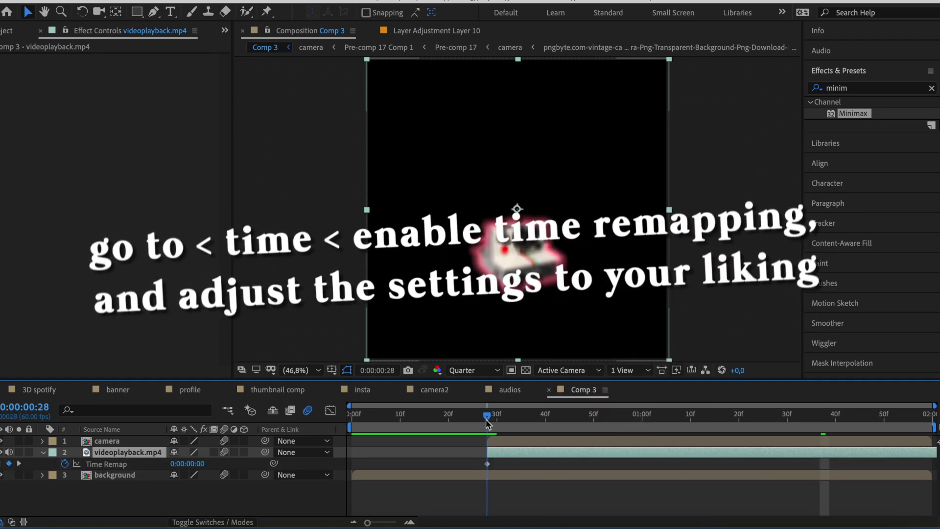
left_click_drag(487, 415, 565, 416)
left_click_drag(188, 463, 219, 463)
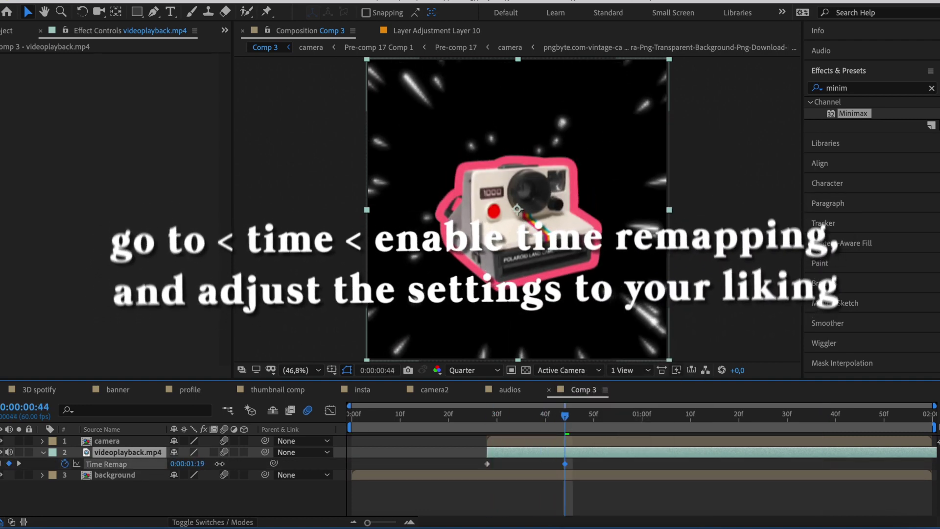
left_click_drag(565, 415, 628, 416)
left_click_drag(187, 463, 394, 473)
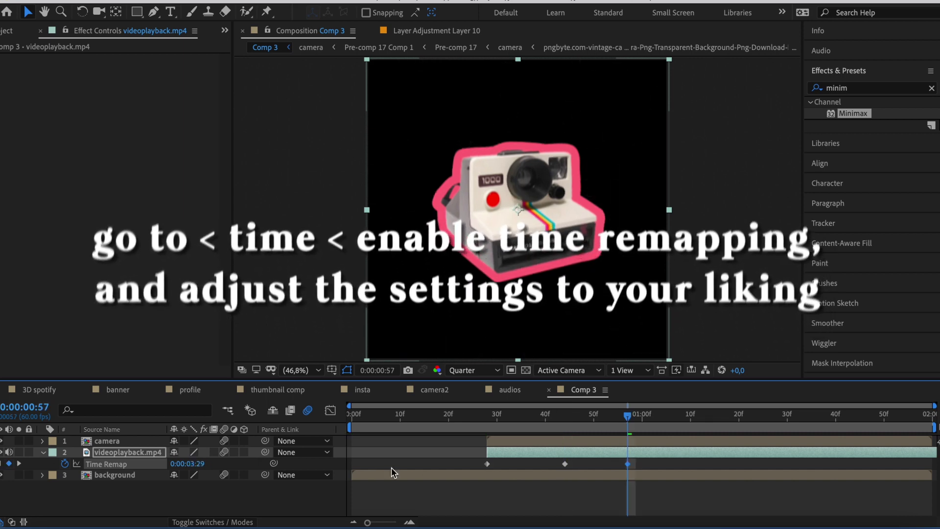
left_click_drag(627, 463, 932, 463)
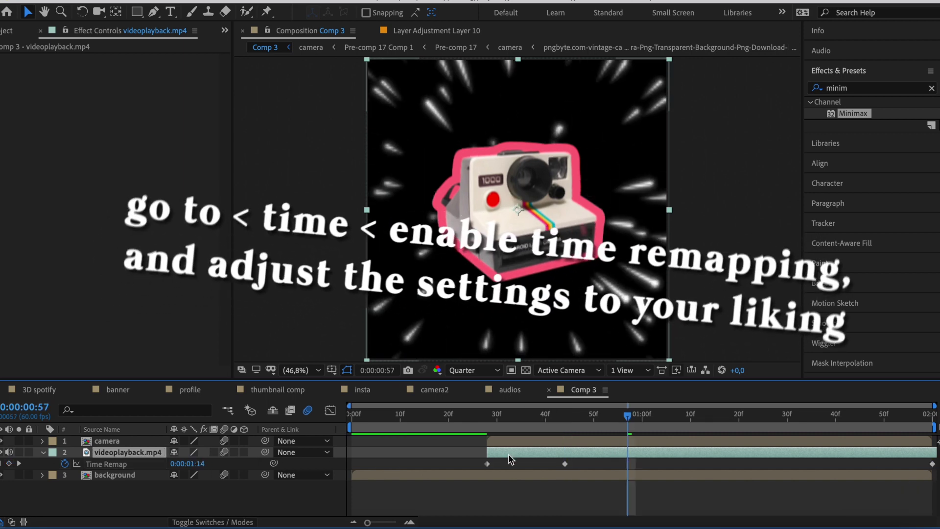
left_click(512, 492)
key("space")
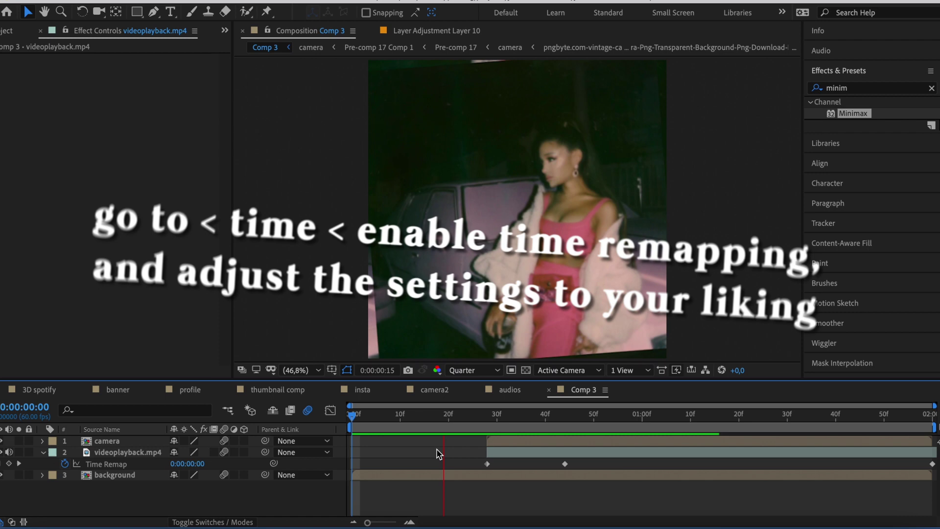
Set the videoplayback.mp4 layer to Screen blending mode, preview from the start, and save.
left_click(562, 454)
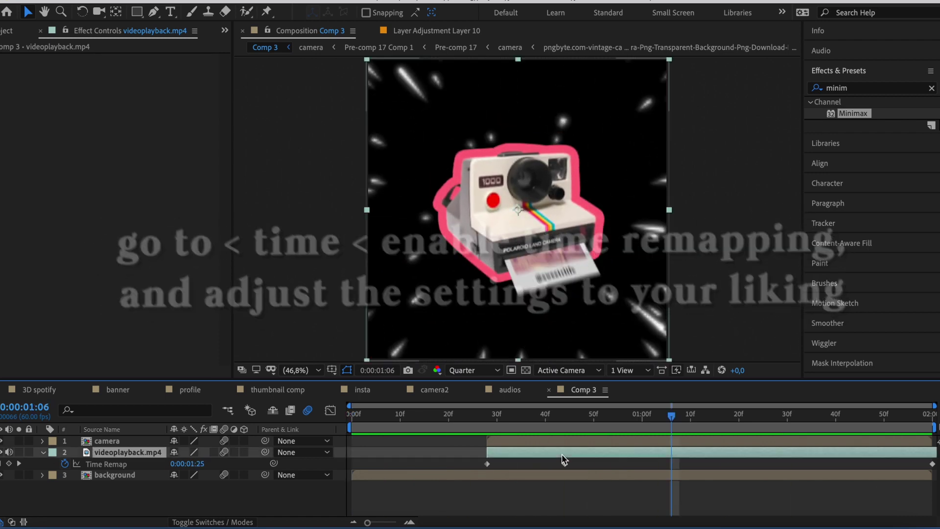
right_click(562, 454)
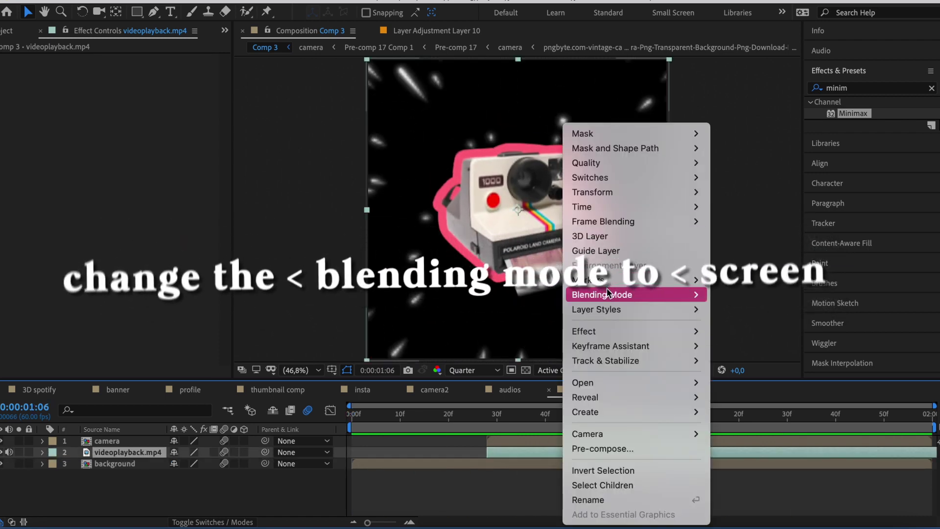
mouse_move(606, 289)
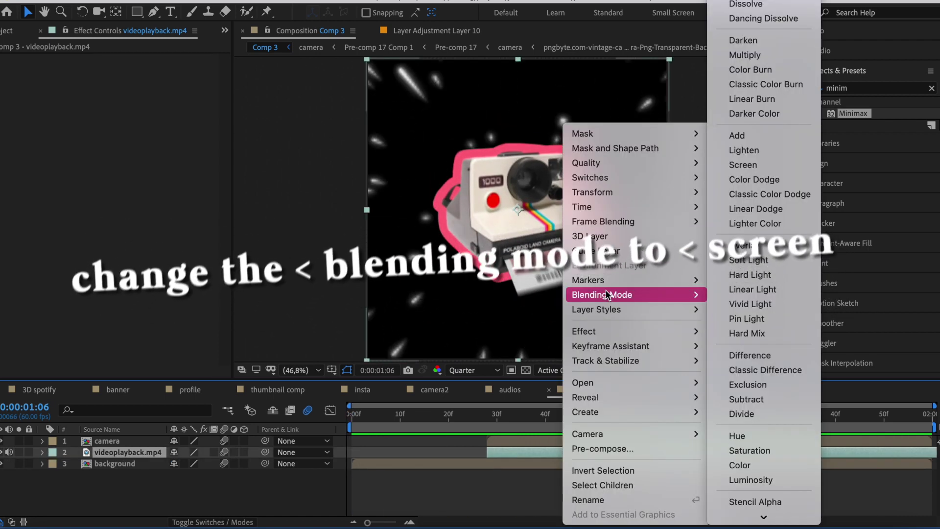
left_click(743, 165)
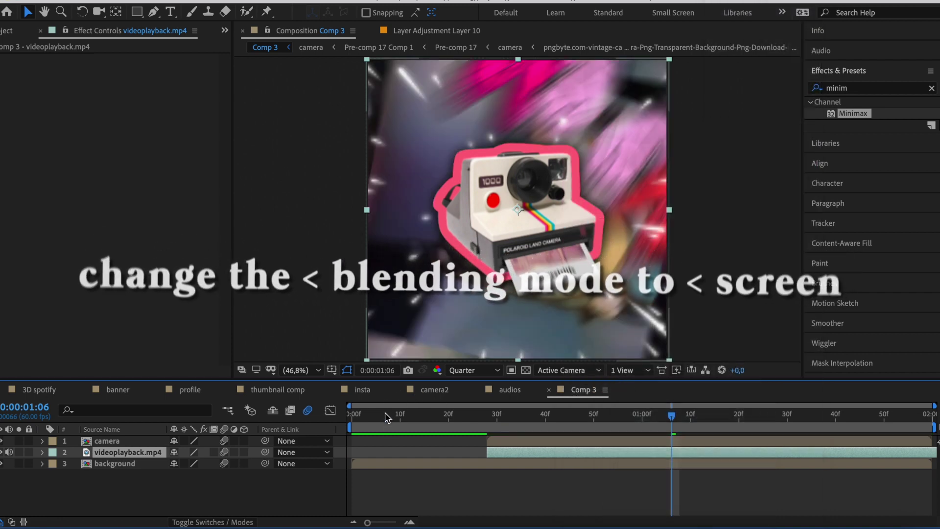
key("Home")
key("space")
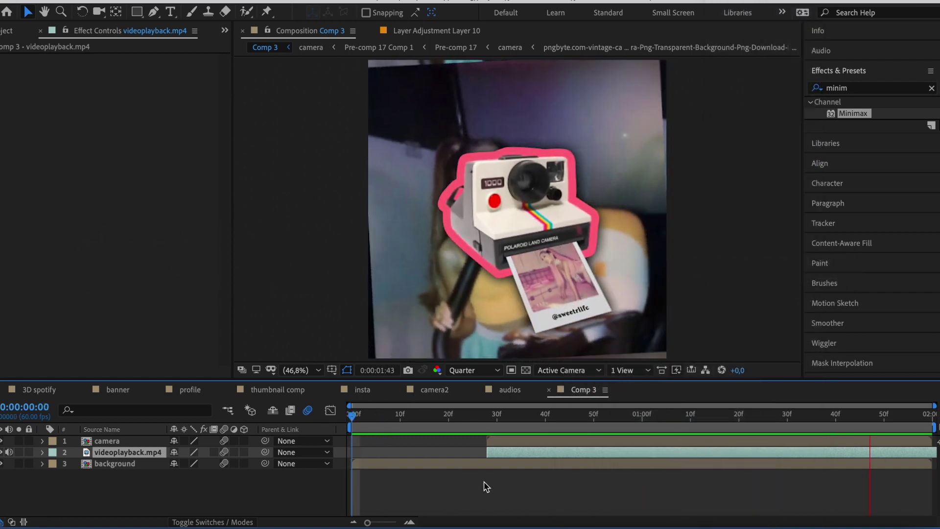
key("ctrl+s")
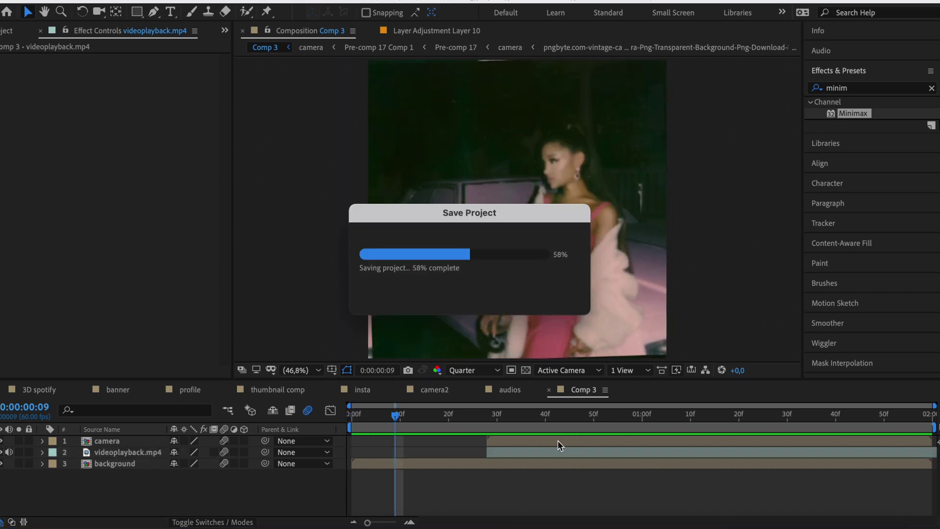
key("space")
Nest the three layers as Pre-comp 18.
key("ctrl+a")
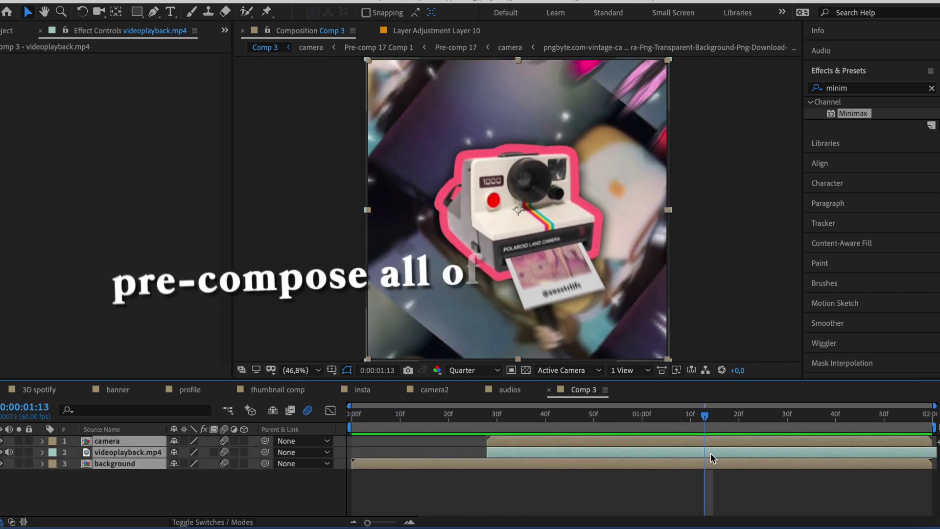
right_click(710, 454)
left_click(751, 506)
key("Return")
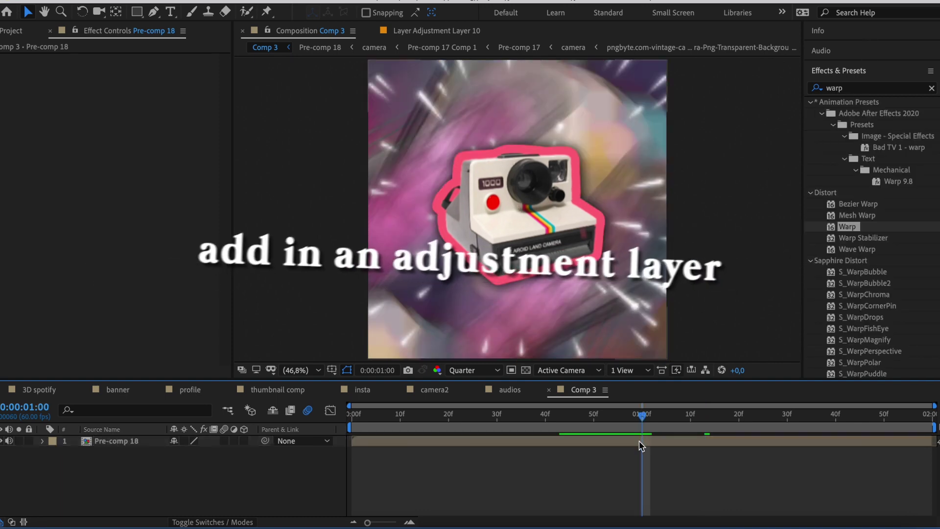
Add an adjustment layer above Pre-comp 18 and trim it to start at 1:00.
key("ctrl+alt+y")
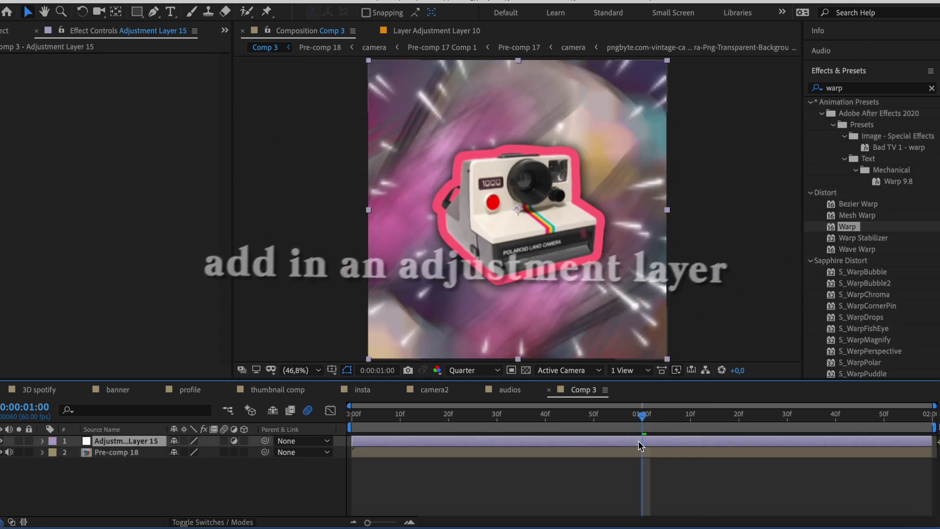
key("ctrl+shift+d")
left_click(631, 451)
key("Delete")
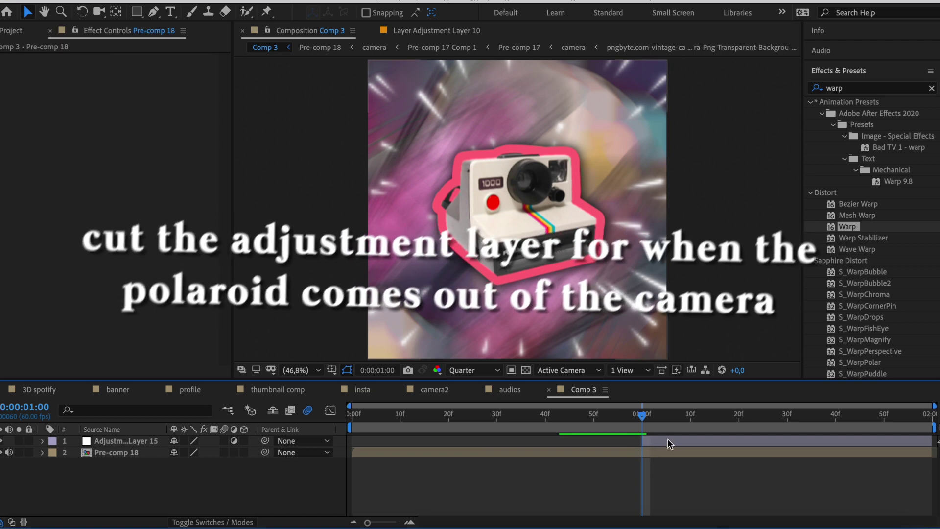
Apply Brightness & Contrast at brightness 150 to the adjustment layer and duplicate the effect.
left_click_drag(654, 426, 749, 445)
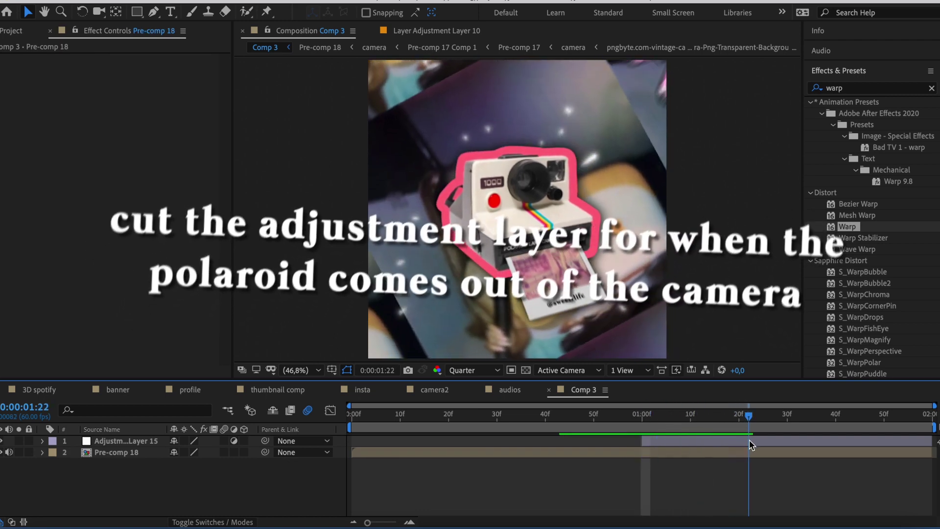
left_click(751, 441)
left_click(861, 87)
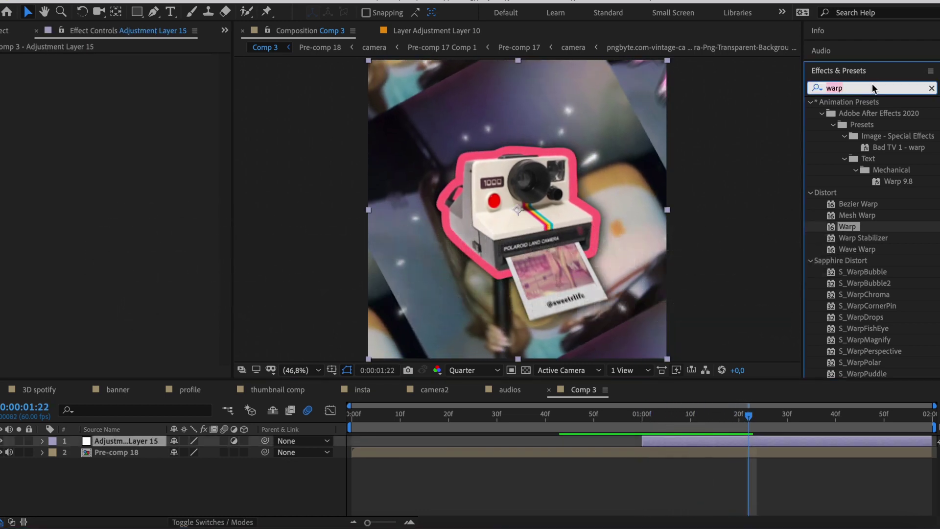
type("brightne")
left_click_drag(886, 113, 749, 441)
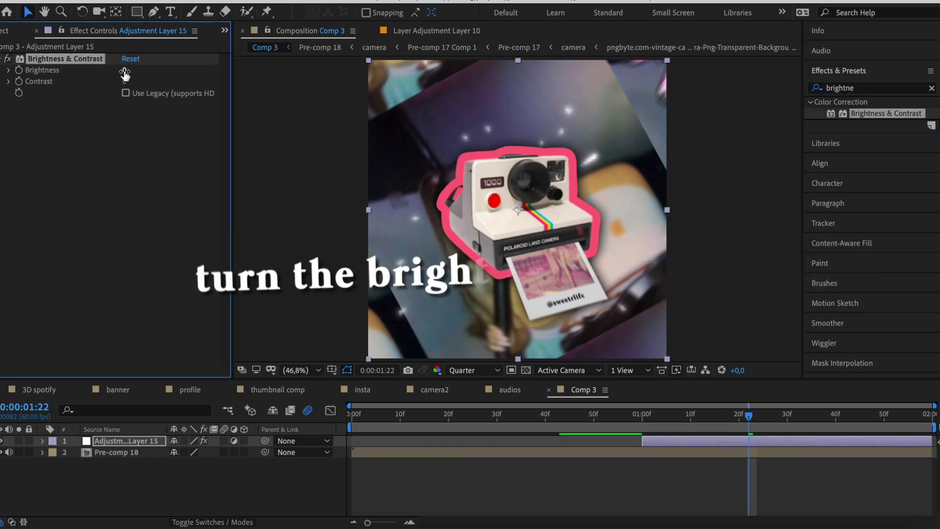
left_click_drag(169, 70, 365, 101)
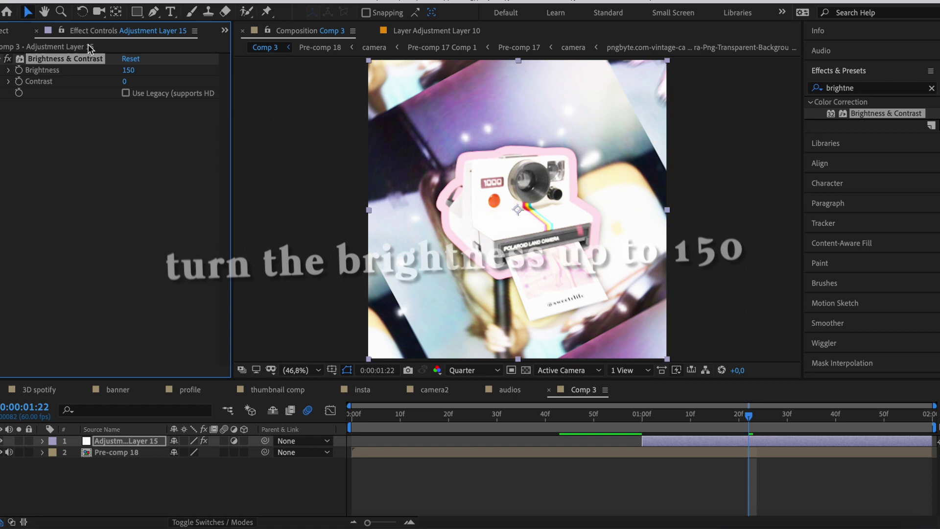
key("ctrl+d")
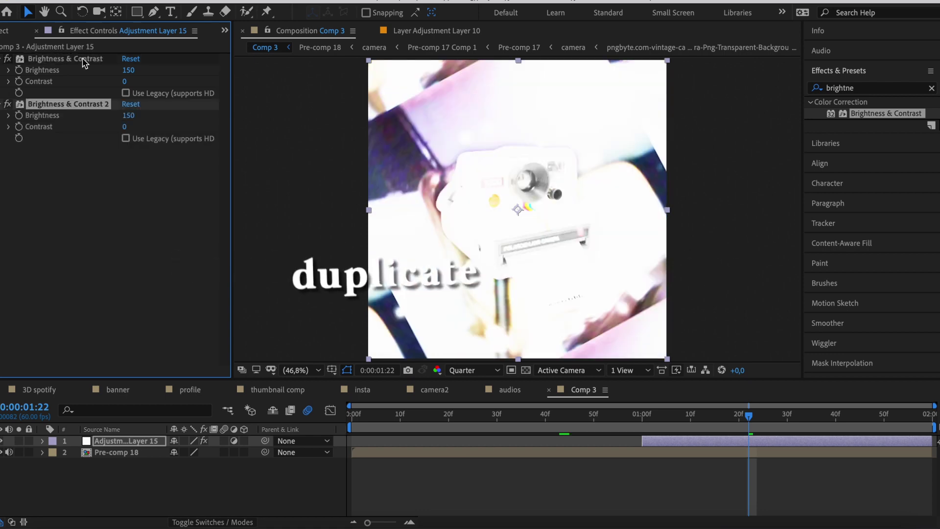
Keyframe the adjustment layer's opacity down to 0% at 1:20.
left_click(646, 421)
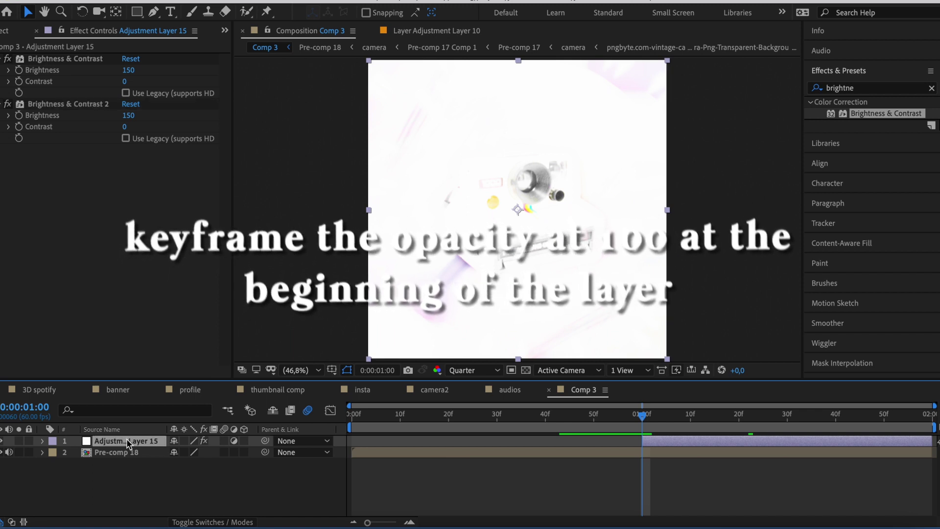
key("t")
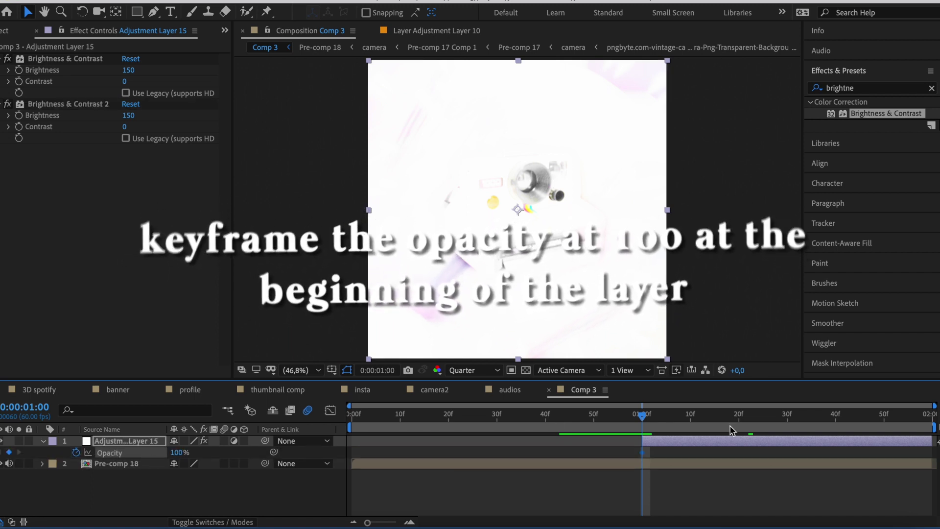
left_click_drag(662, 422, 739, 427)
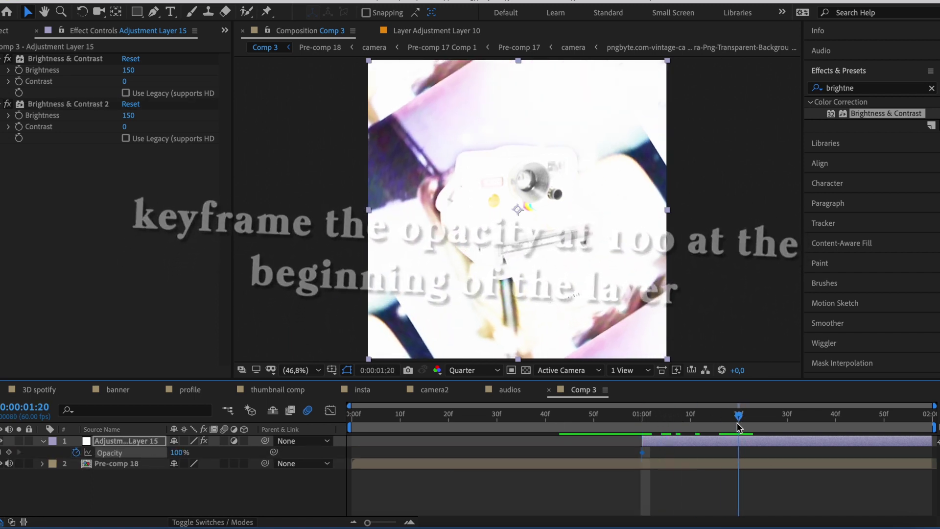
left_click(175, 451)
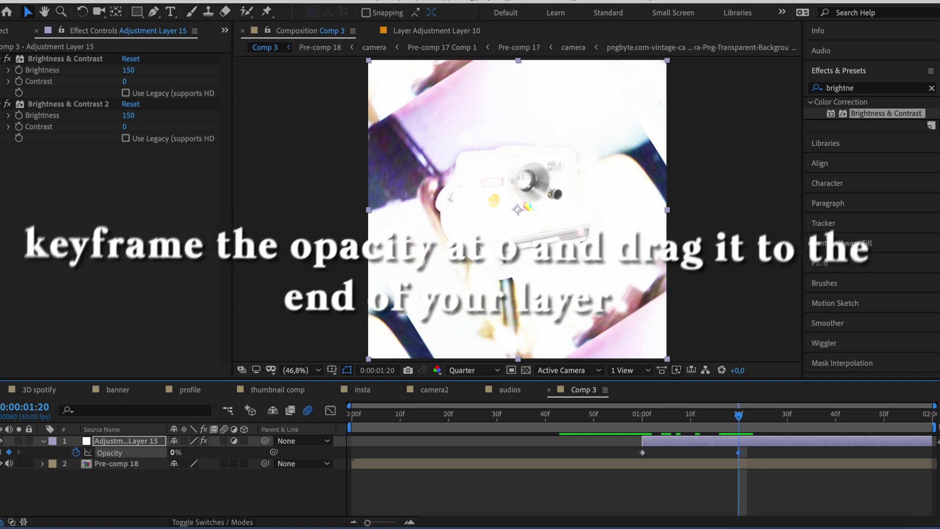
type("0")
key("Return")
Preview the flash from 0:46 and save the project.
left_click(575, 424)
key("space")
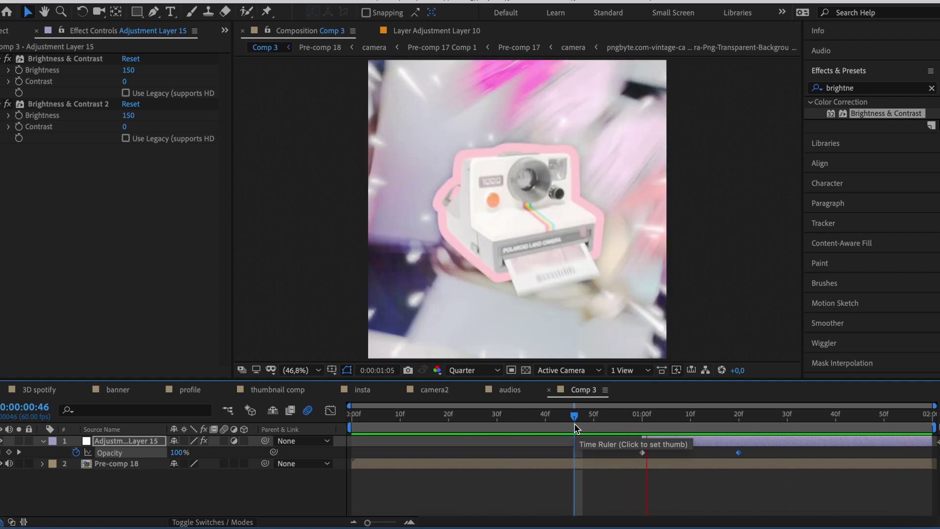
key("space")
left_click(619, 492)
key("u")
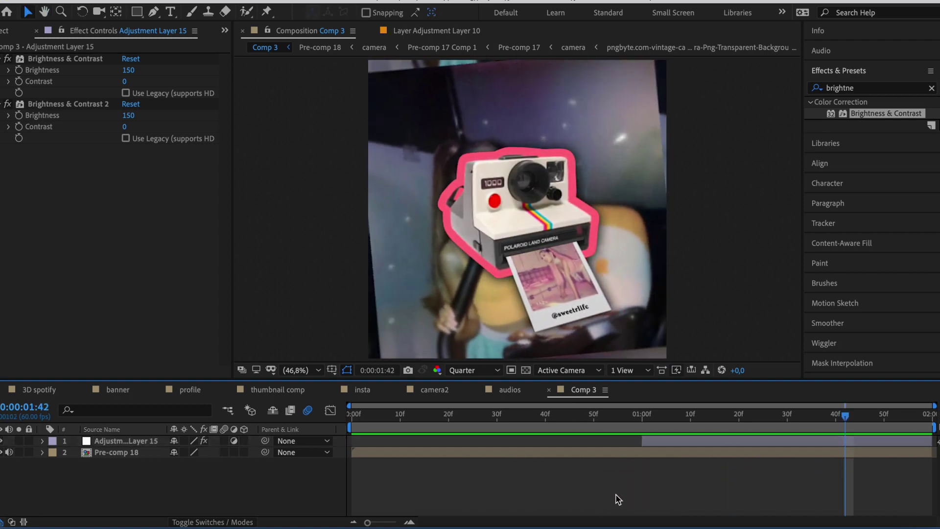
key("ctrl+s")
Nest both layers as Pre-comp 19.
key("ctrl+a")
right_click(655, 452)
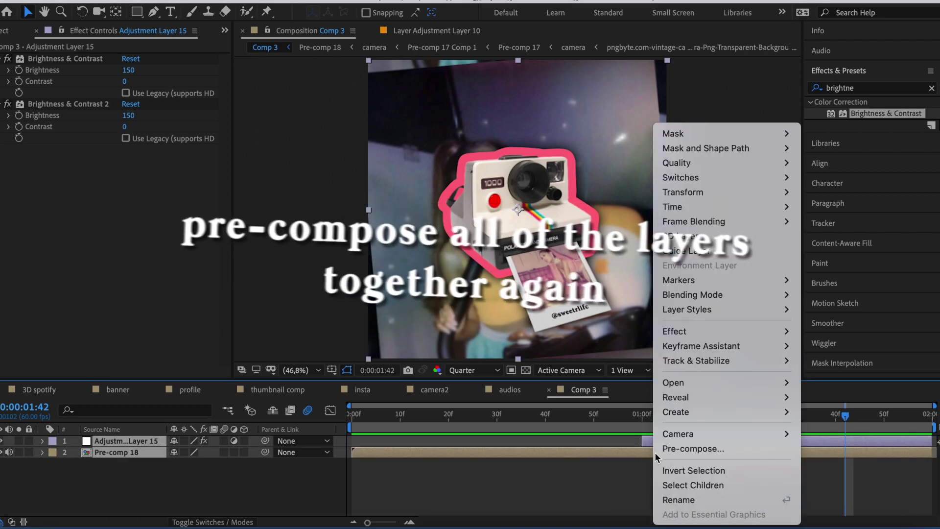
left_click(674, 451)
key("Return")
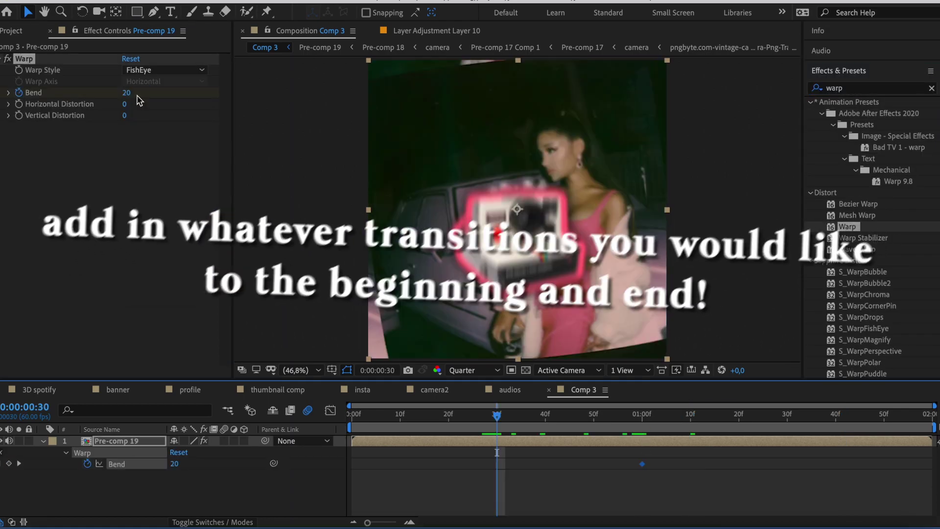
Check the Bend animation in the graph view, save, and preview the result.
left_click(331, 410)
key("ctrl+s")
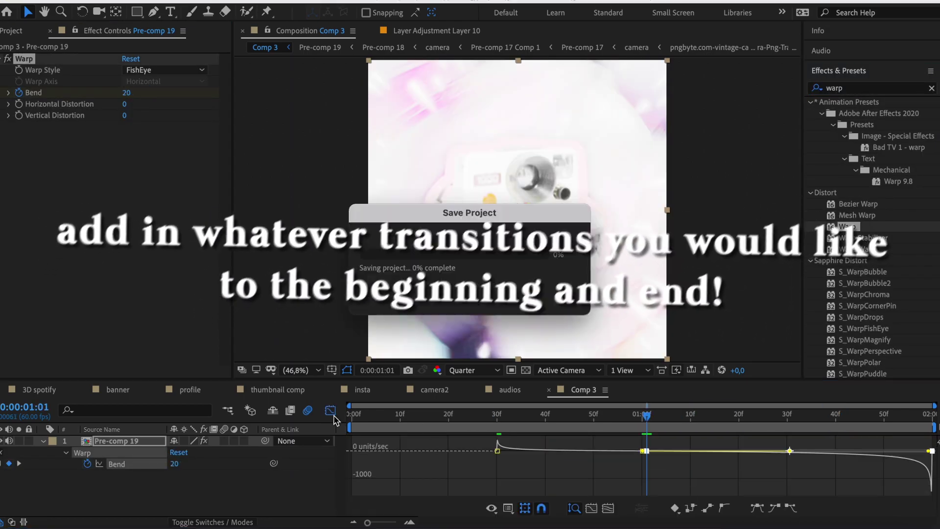
left_click(330, 410)
key("space")
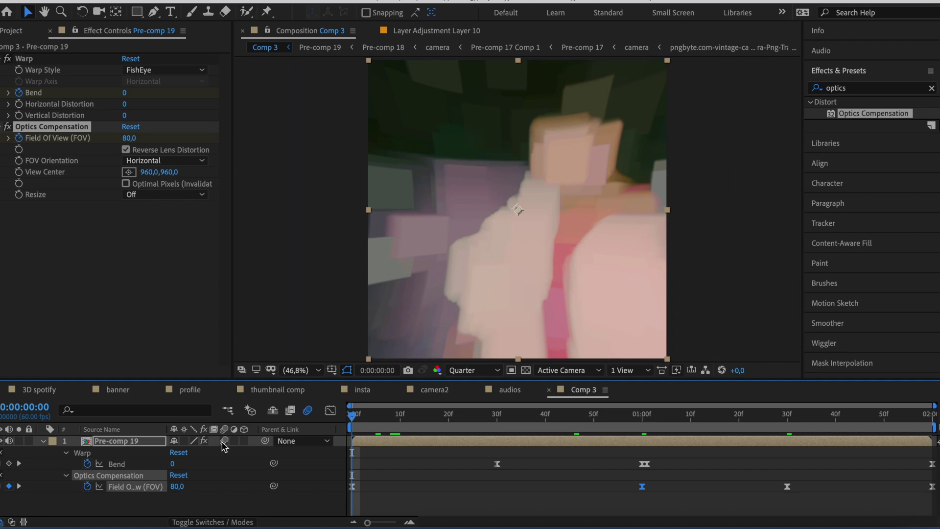
left_click(397, 469)
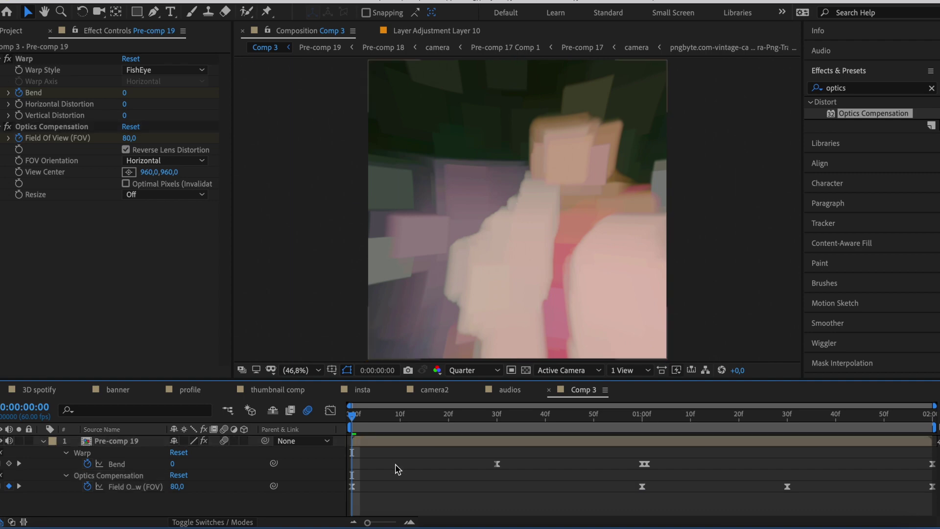